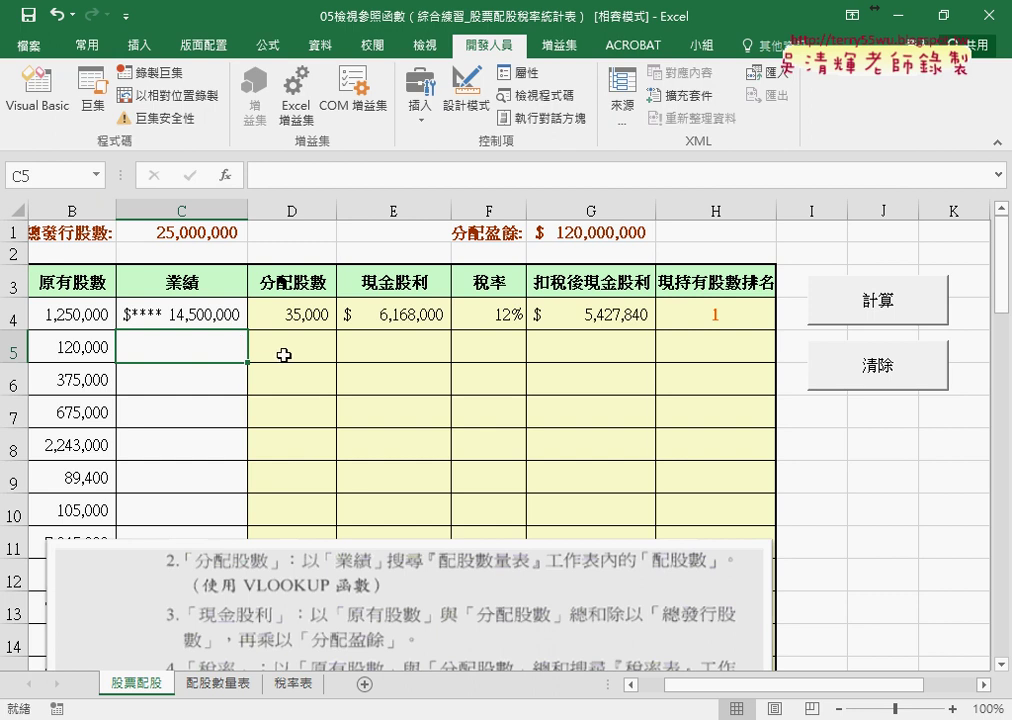
Step: Point out the row 5 formula cells D5 through H5 on the 股票配股 sheet
left_click(294, 357)
left_click(390, 352)
left_click(484, 350)
left_click(614, 355)
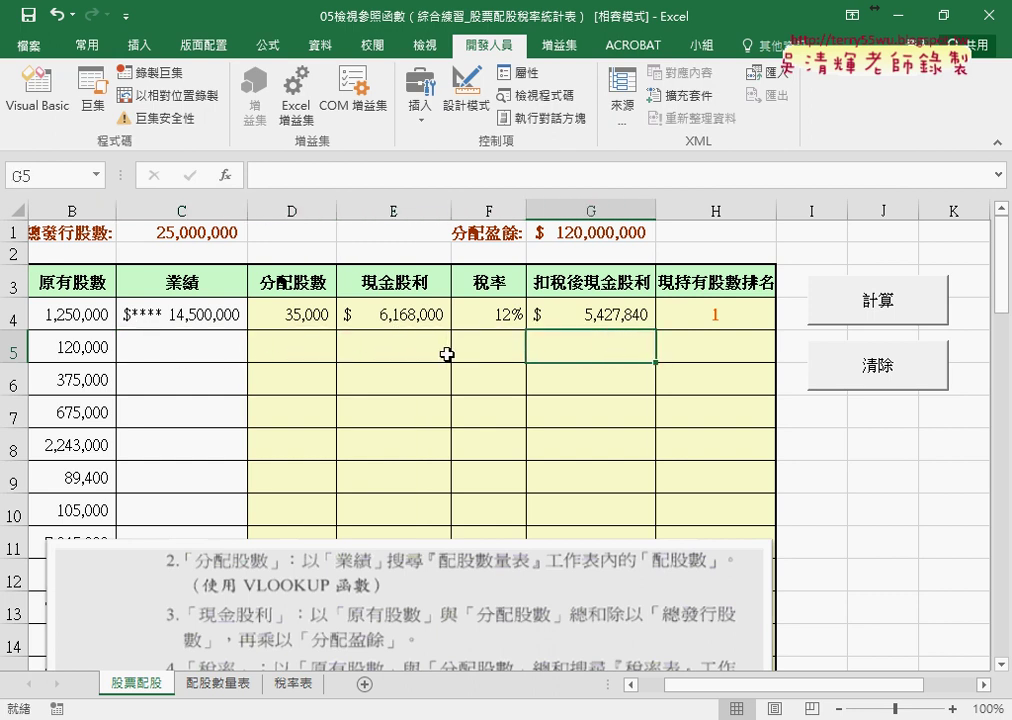
left_click(310, 343)
left_click(393, 345)
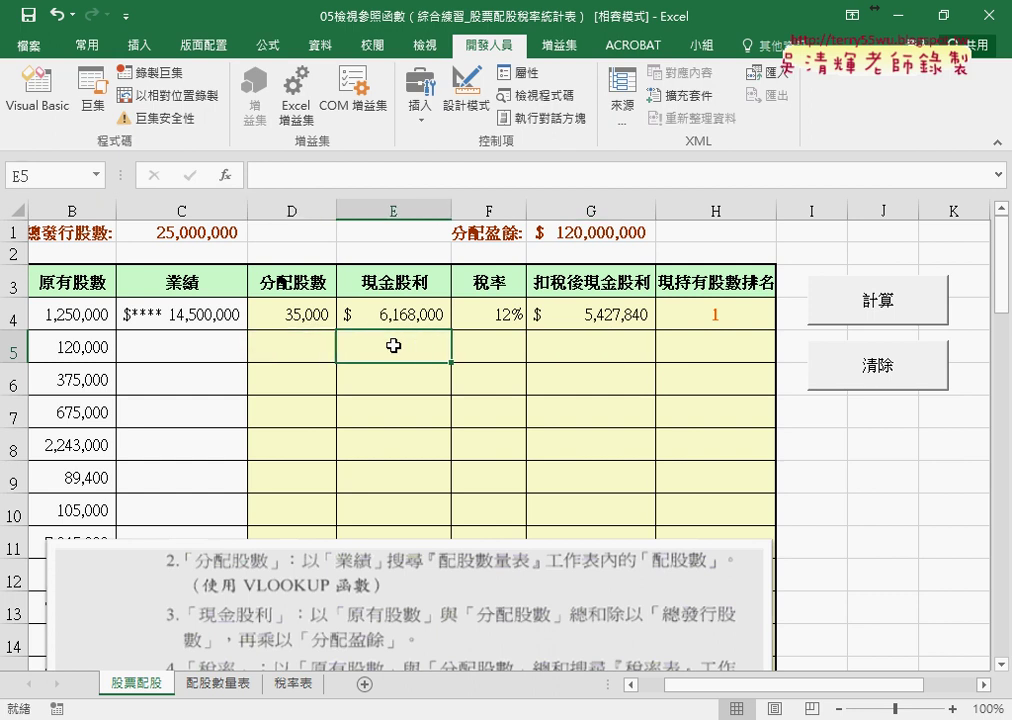
left_click(477, 346)
left_click_drag(312, 348, 697, 353)
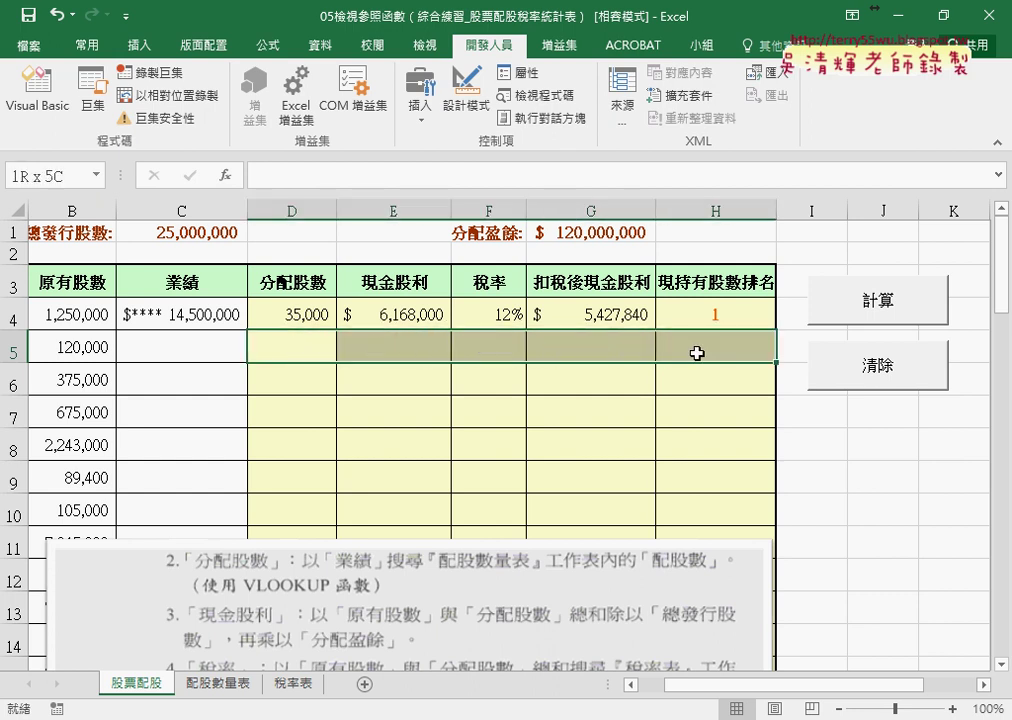
Step: Contrast the empty 業績 cell C5 and target cells D5:H5 with the filled 業績 value in C4
left_click(203, 348)
left_click(318, 349)
left_click_drag(318, 349, 672, 350)
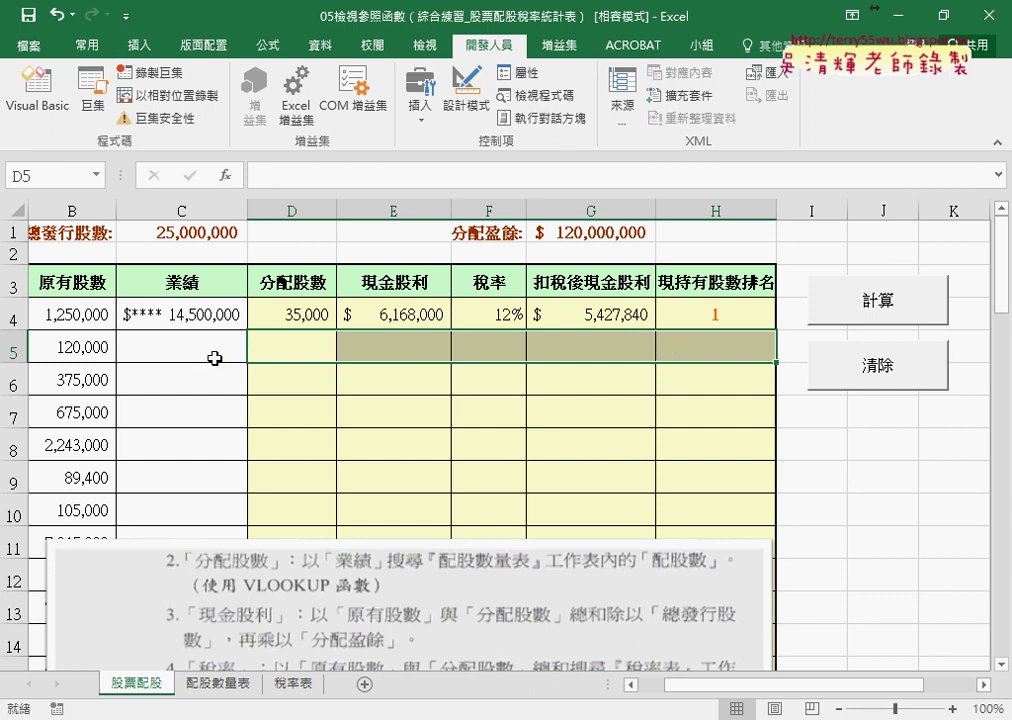
left_click(194, 316)
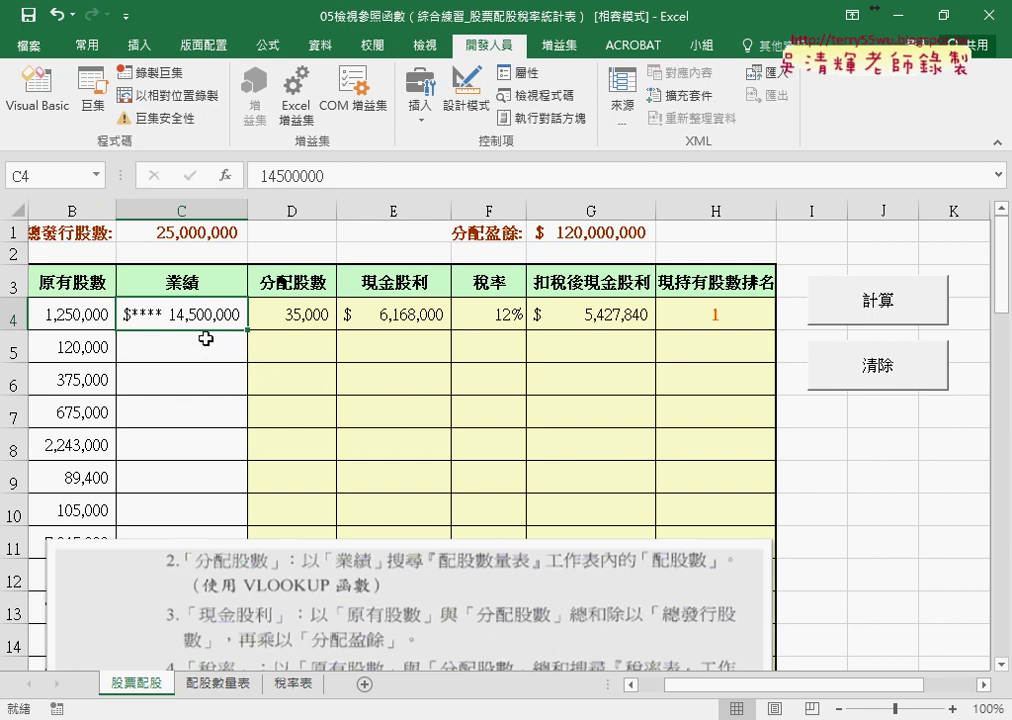
Step: Open the Visual Basic editor and select the 股票配股 sheet's module in the Project Explorer
left_click(46, 103)
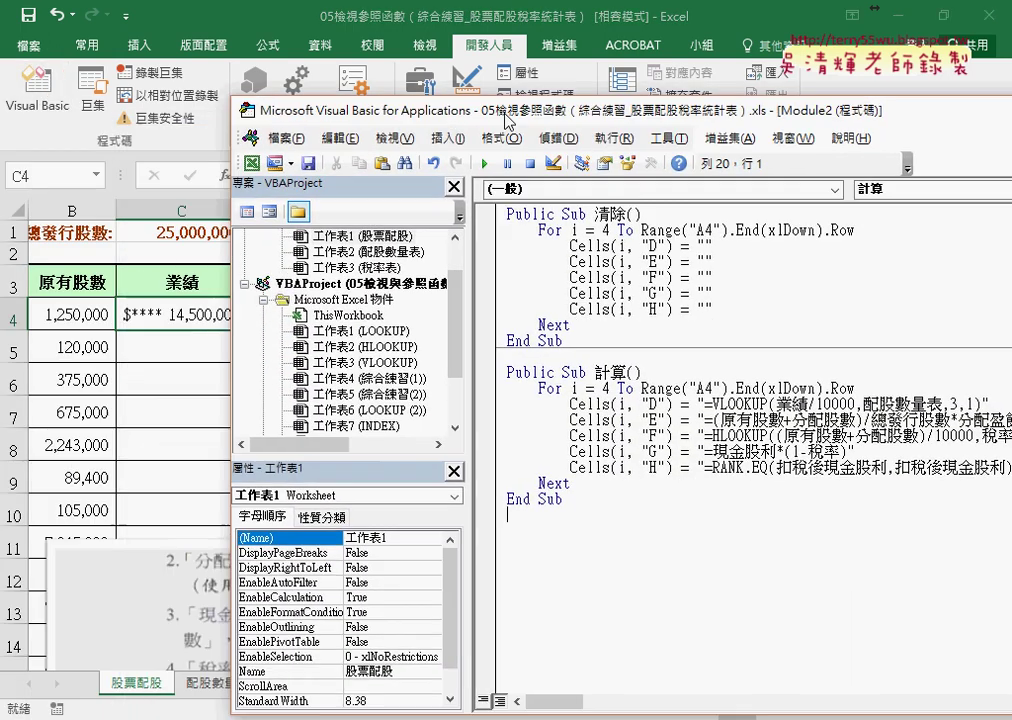
left_click_drag(508, 118, 540, 108)
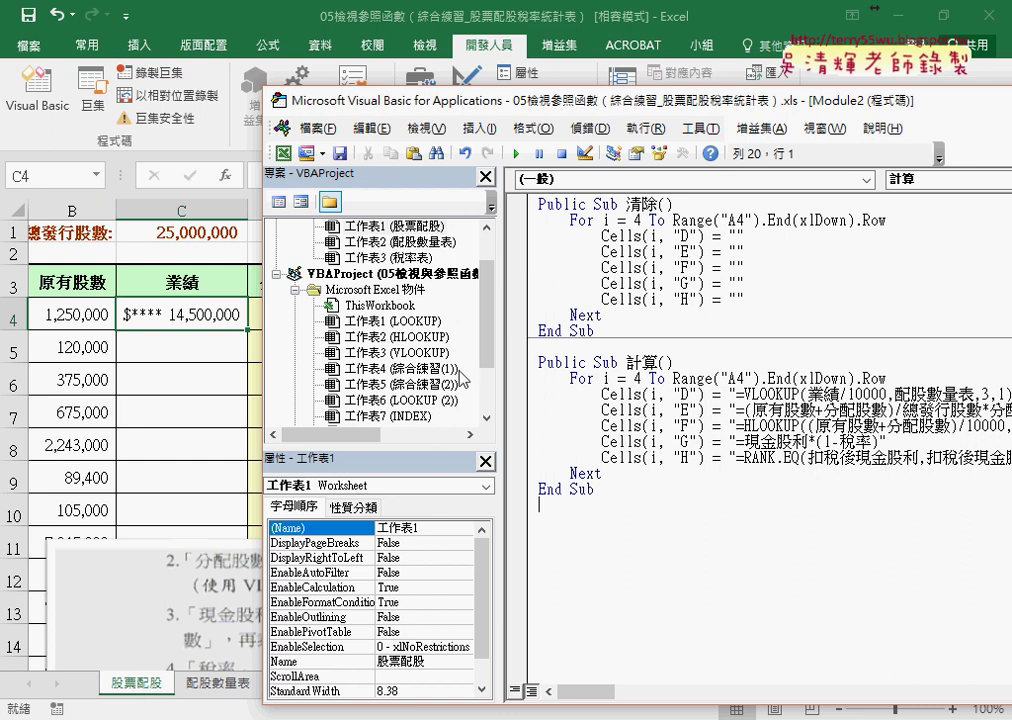
left_click(388, 229)
scroll(390, 240, "up", 3)
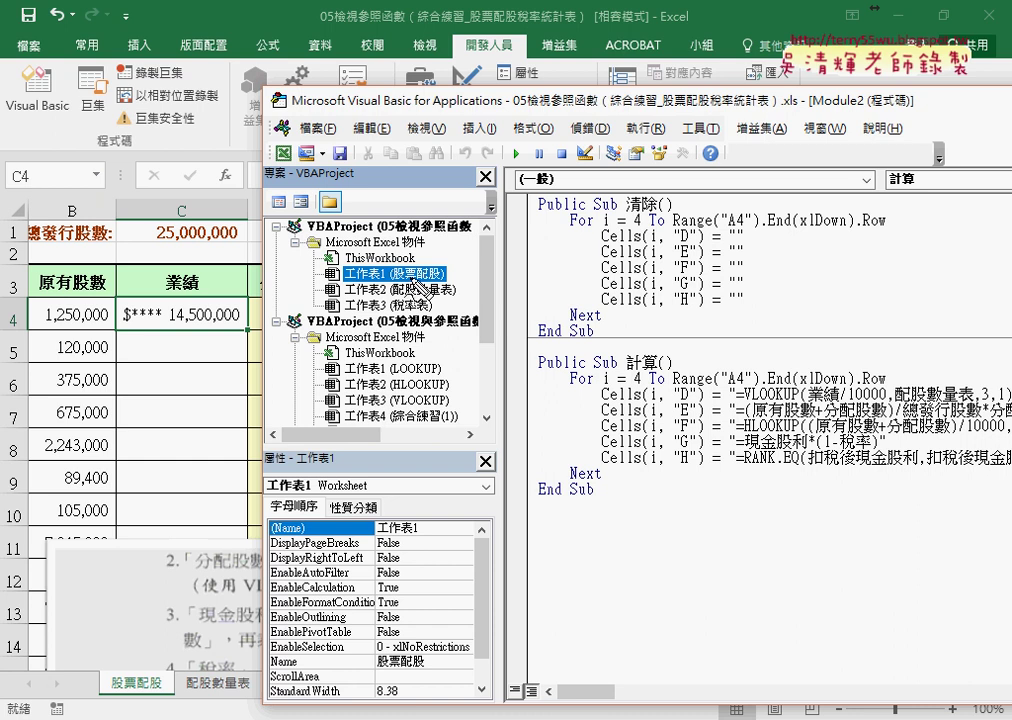
Step: Annotate in red how the 股票配股 sheet tab links to its module, then clear the markings
left_click_drag(160, 672, 168, 692)
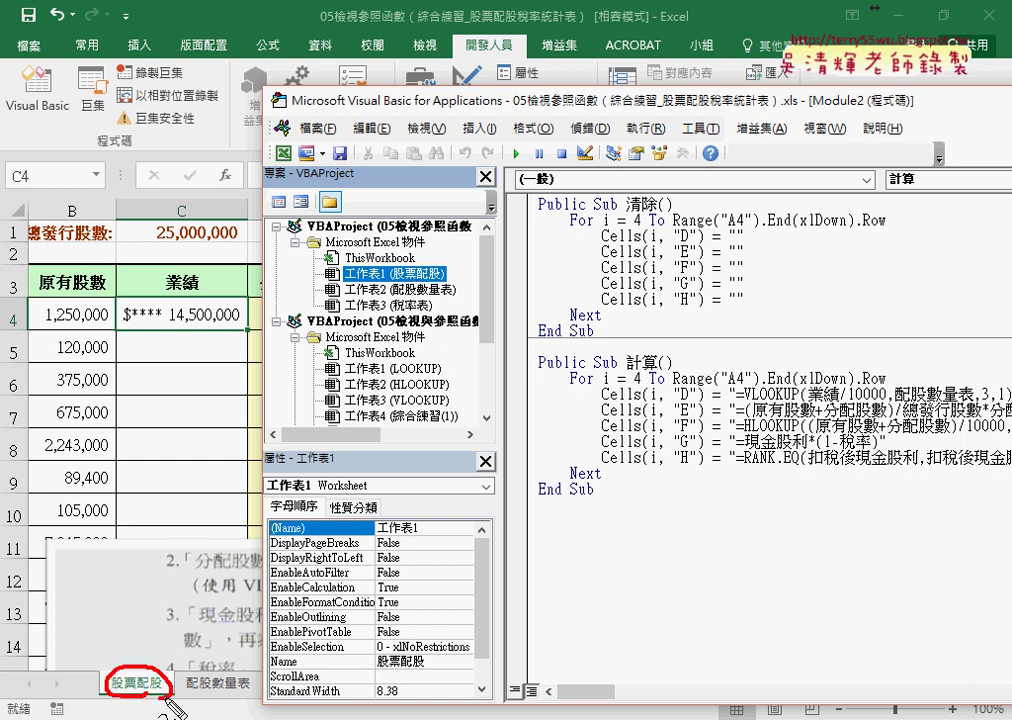
left_click_drag(460, 266, 466, 268)
mouse_move(145, 645)
left_mouse_down()
mouse_move(233, 360)
mouse_move(312, 273)
left_mouse_up()
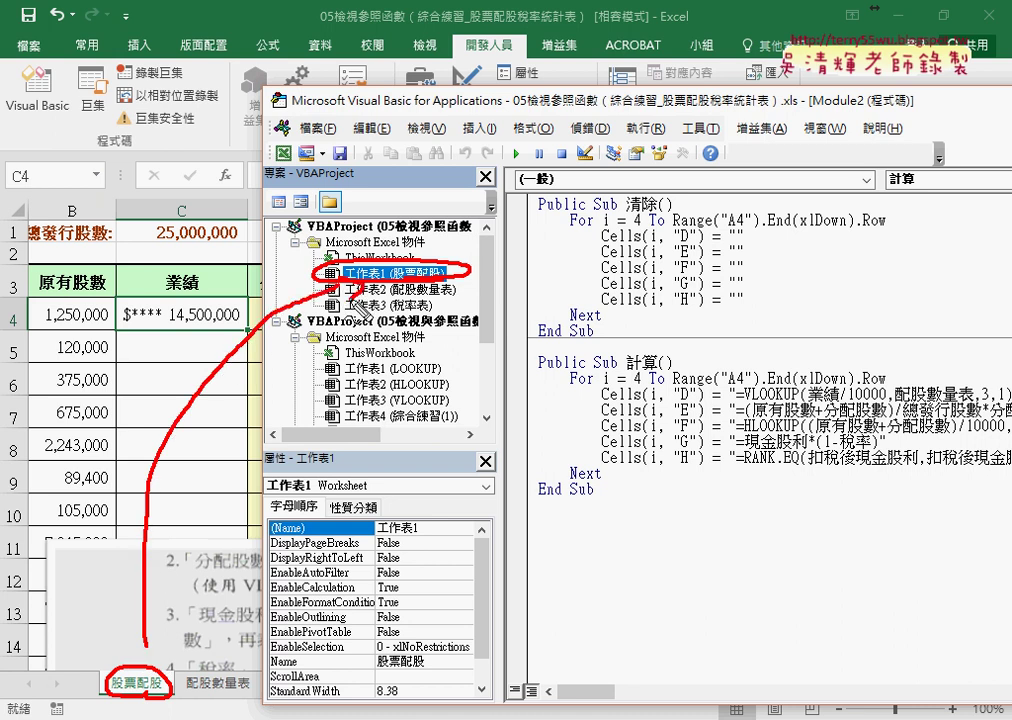
key("Escape")
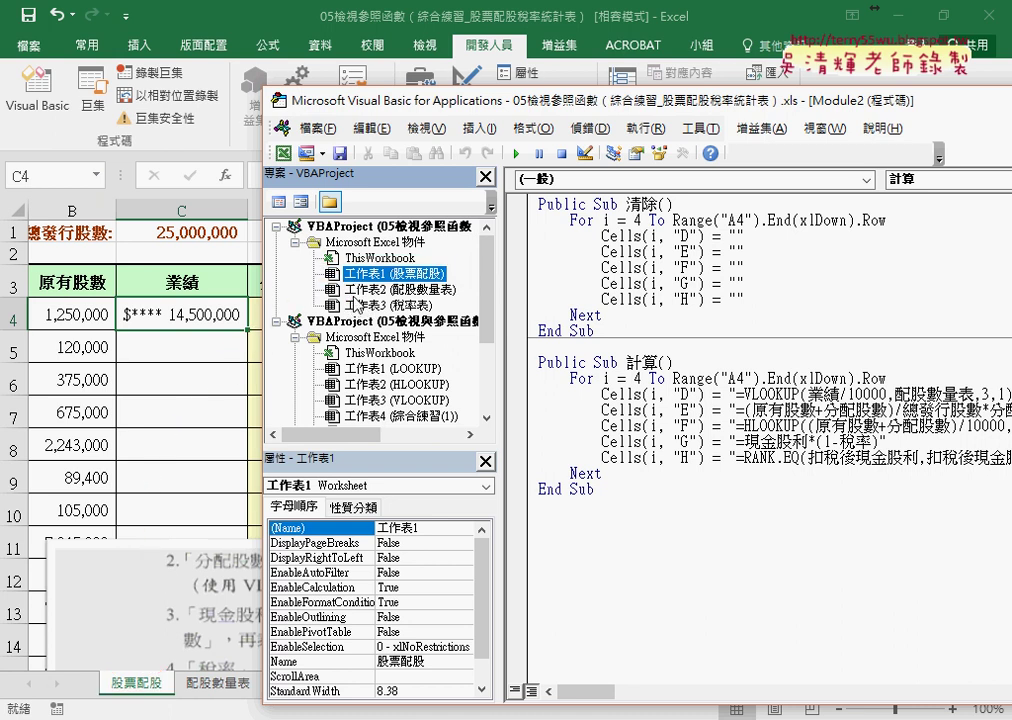
Step: Open the 股票配股 sheet's code module and choose the Worksheet object, dismissing a stray XML import dialog
double_click(407, 275)
left_click(865, 179)
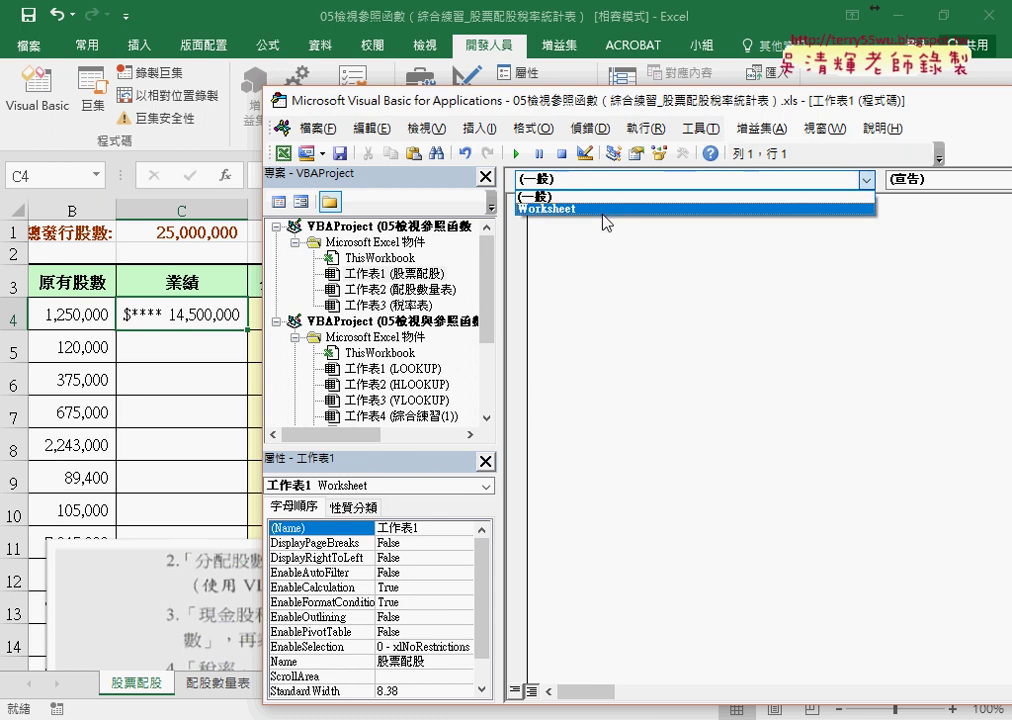
left_click(860, 211)
left_click(925, 180)
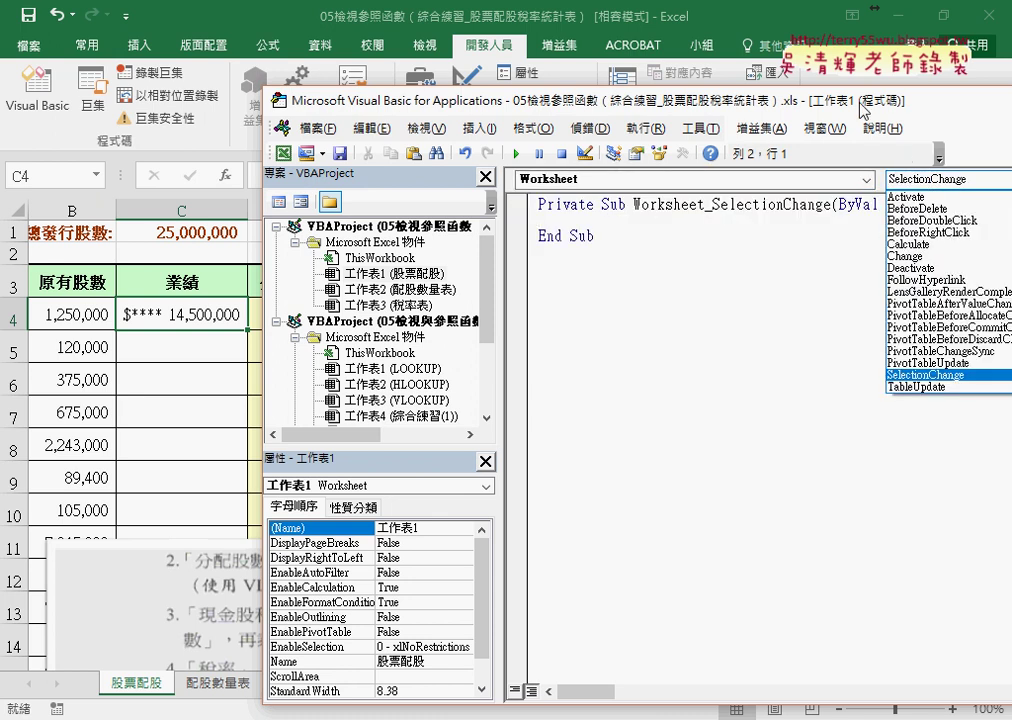
left_click(775, 73)
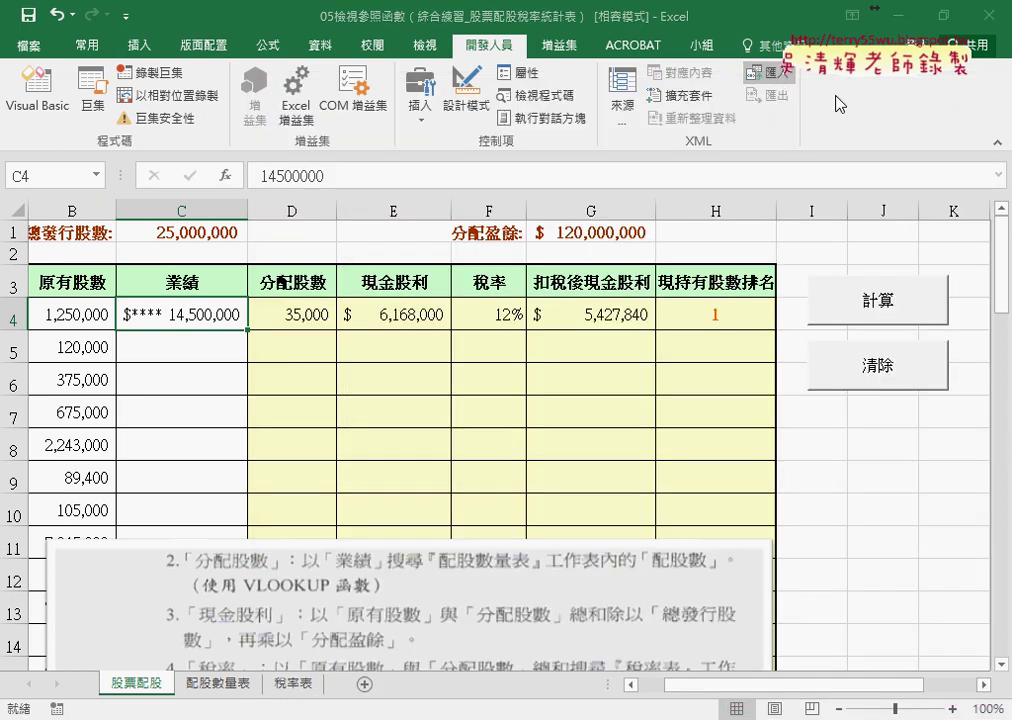
left_click(531, 447)
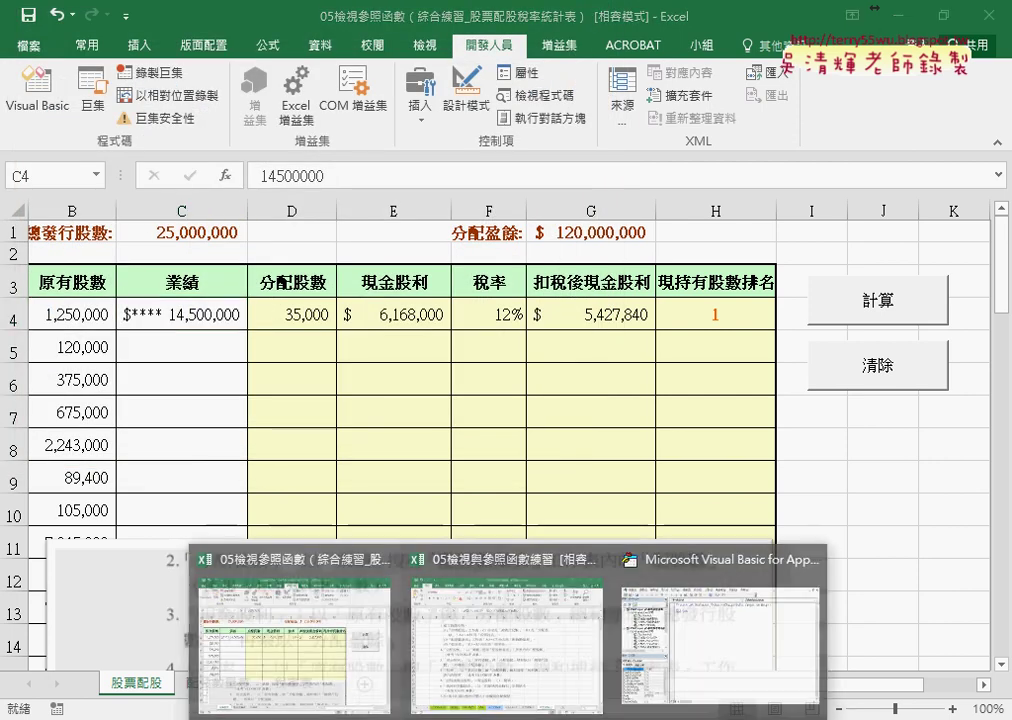
left_click(678, 661)
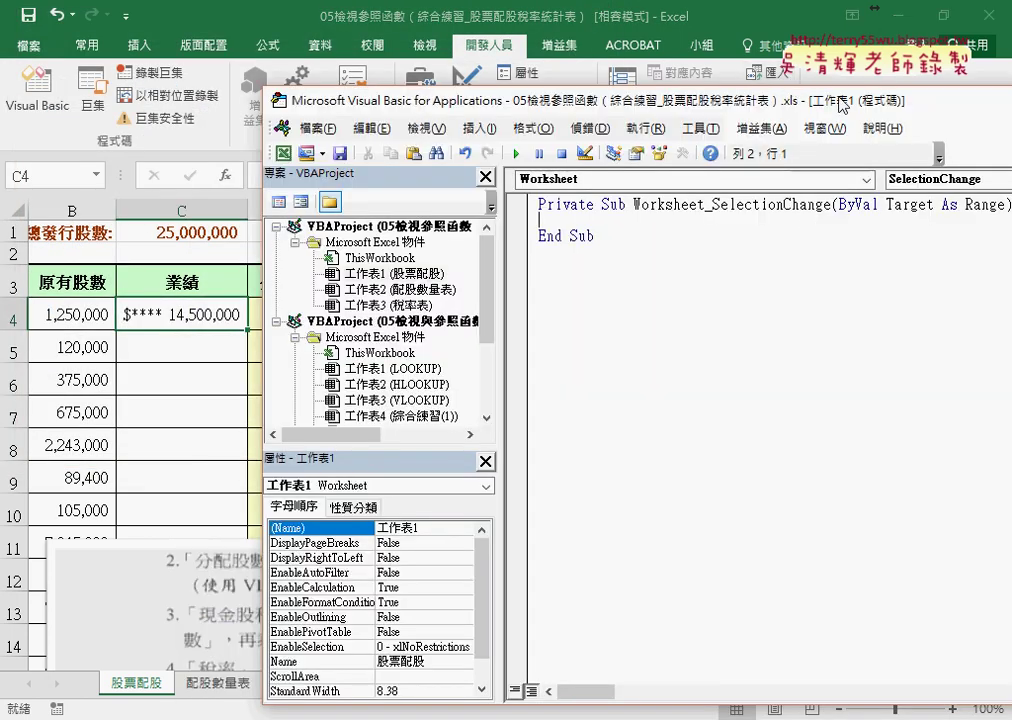
left_click_drag(770, 96, 574, 57)
Step: Add an empty Worksheet_Change procedure and delete the generated SelectionChange procedure
left_click(760, 140)
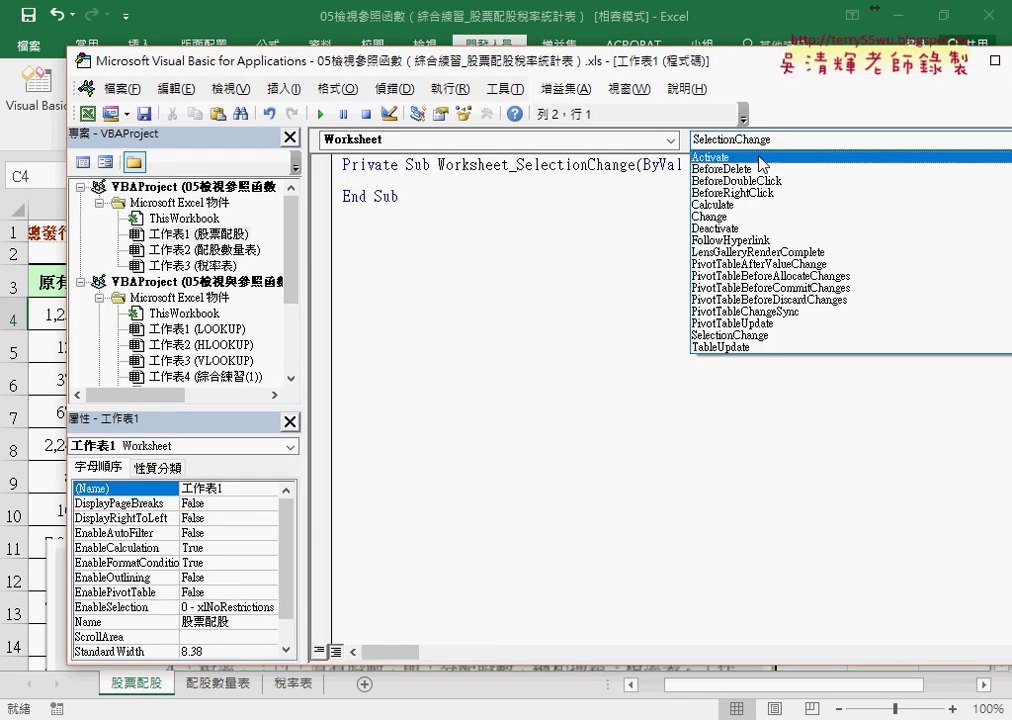
left_click(758, 216)
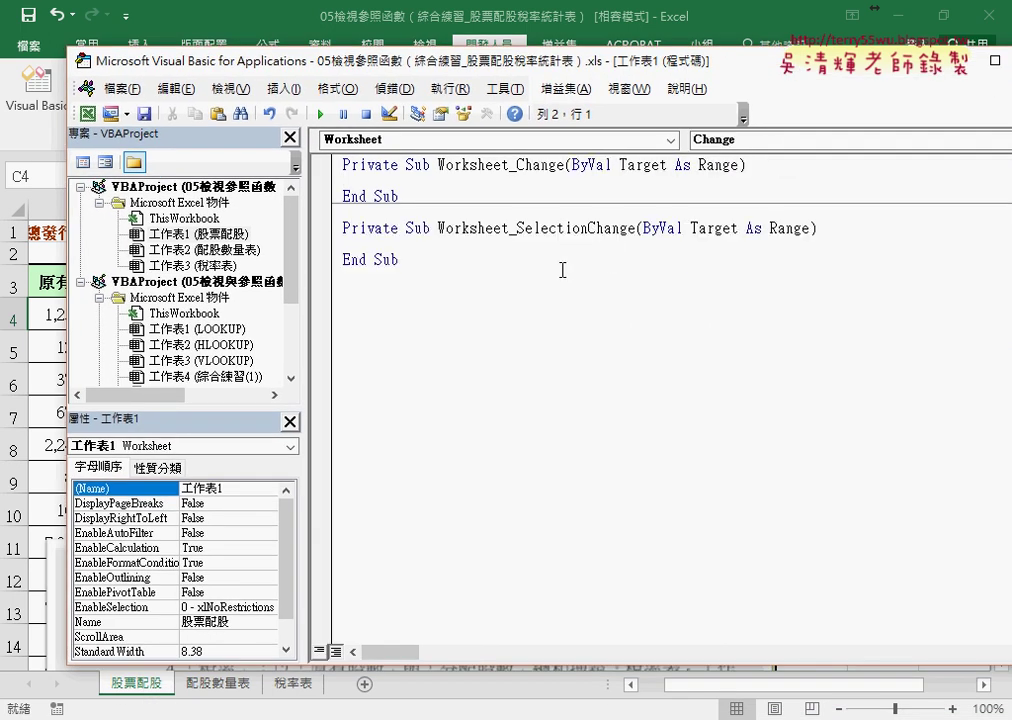
left_click_drag(331, 262, 327, 232)
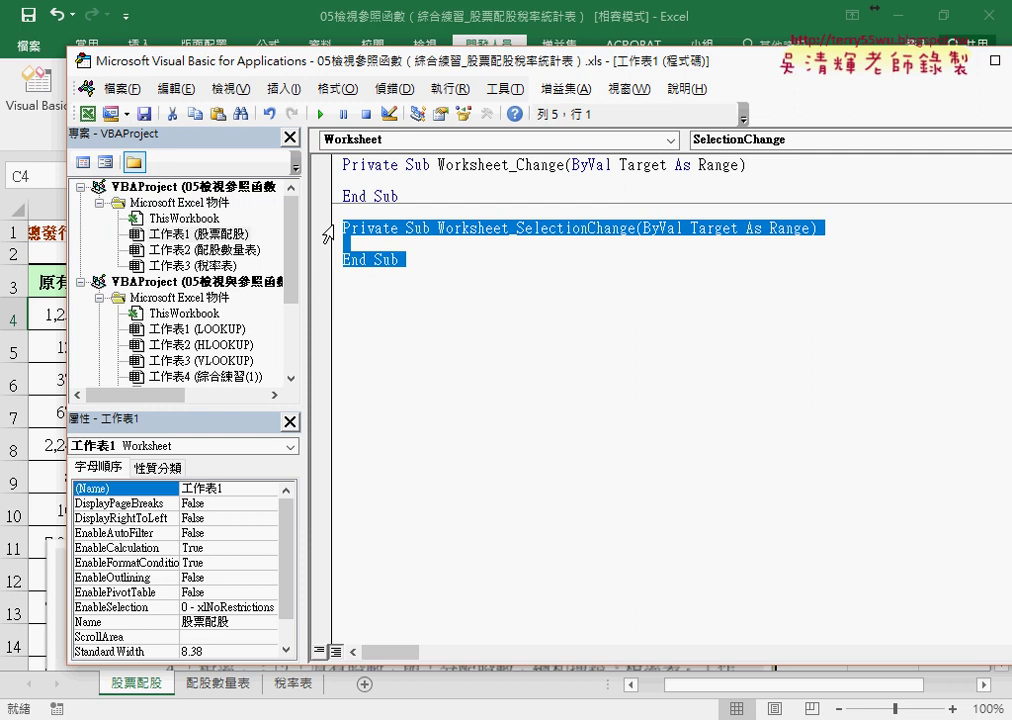
key("Delete")
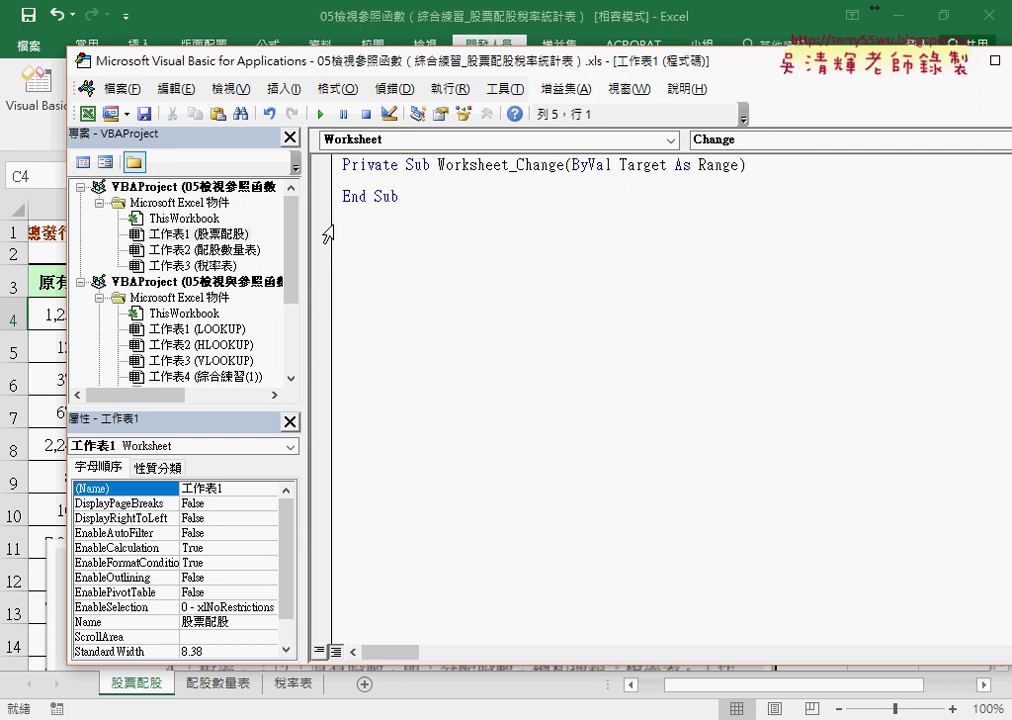
left_click_drag(294, 61, 437, 64)
Step: Start Worksheet_Change with the indented line If Target.Column = 3 Then
left_click(497, 185)
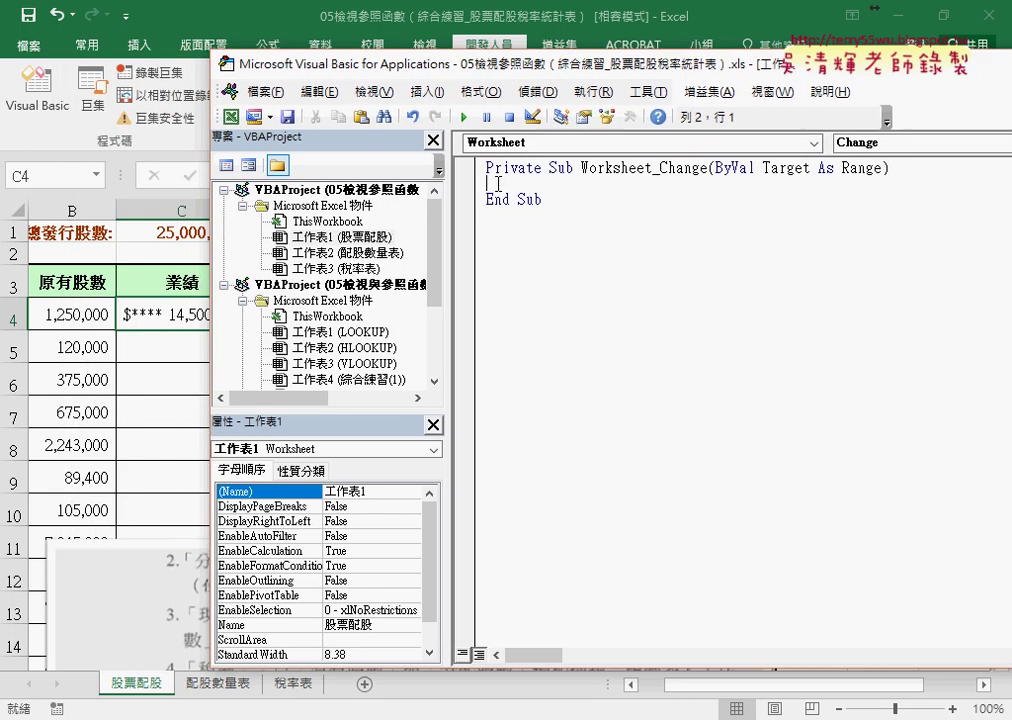
key("Tab")
left_click_drag(443, 72, 508, 118)
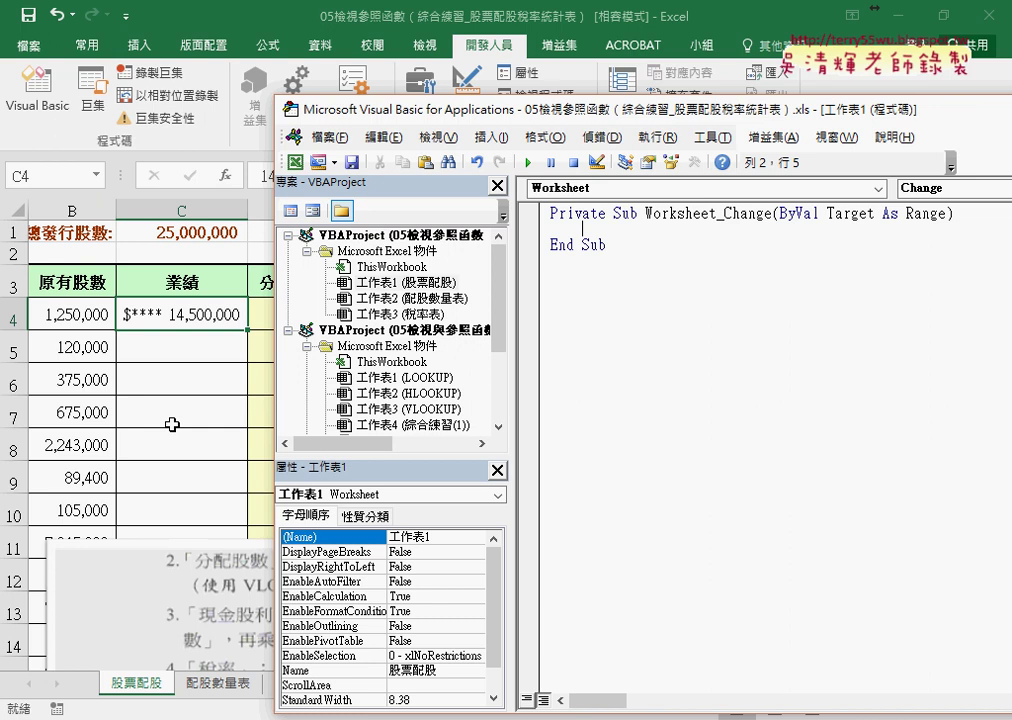
type("if ")
type("ta")
type("rget")
type(".")
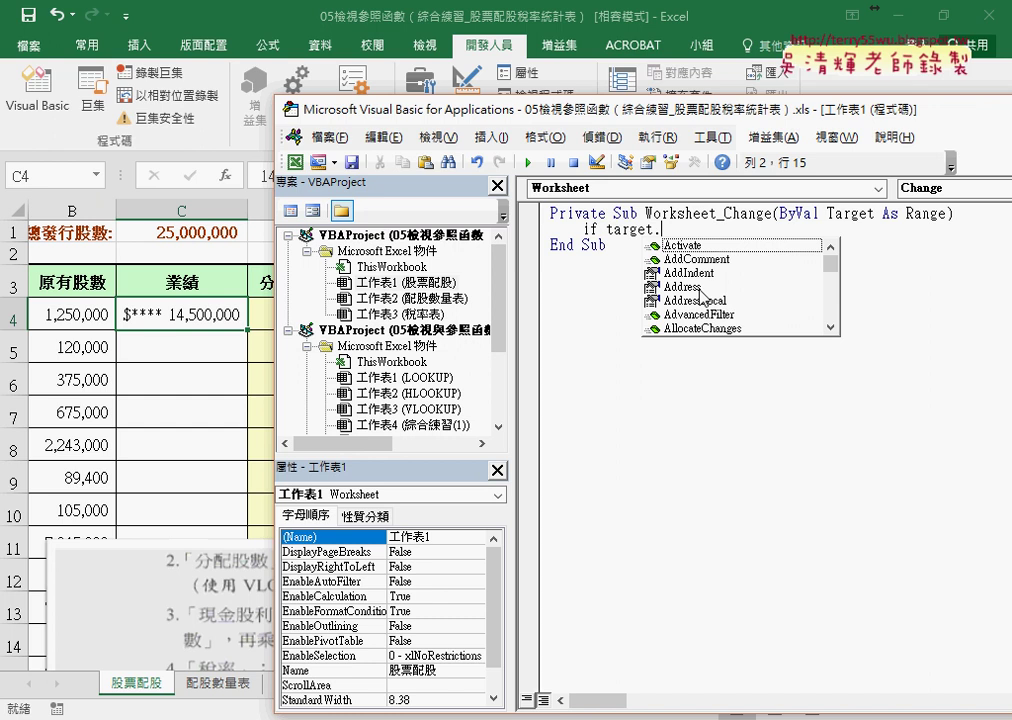
type("c")
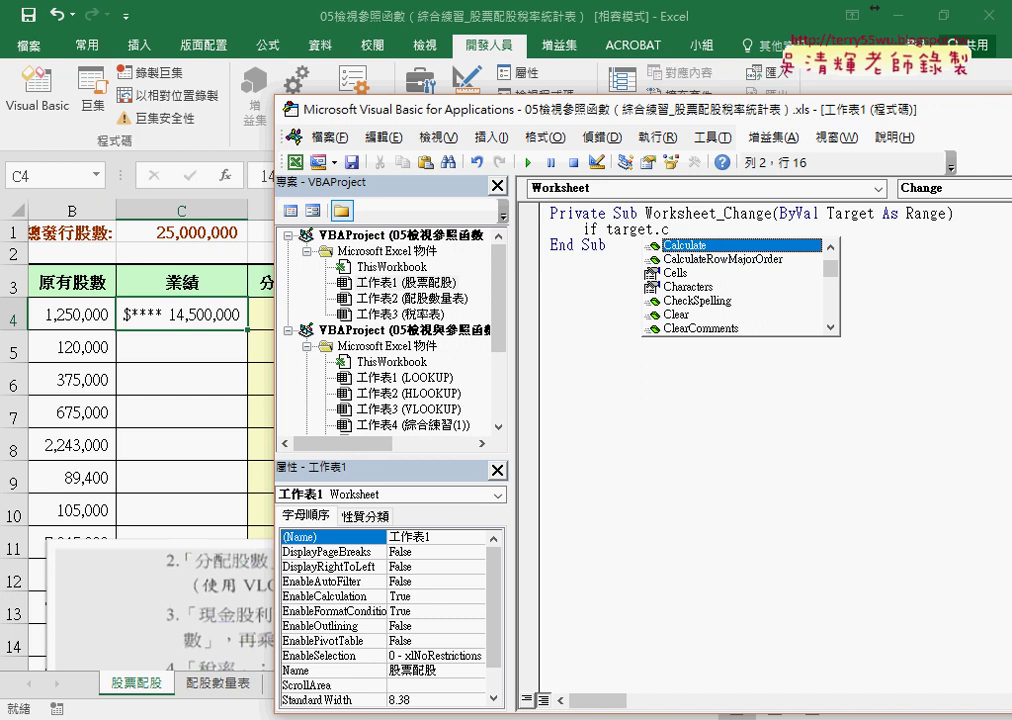
type("o")
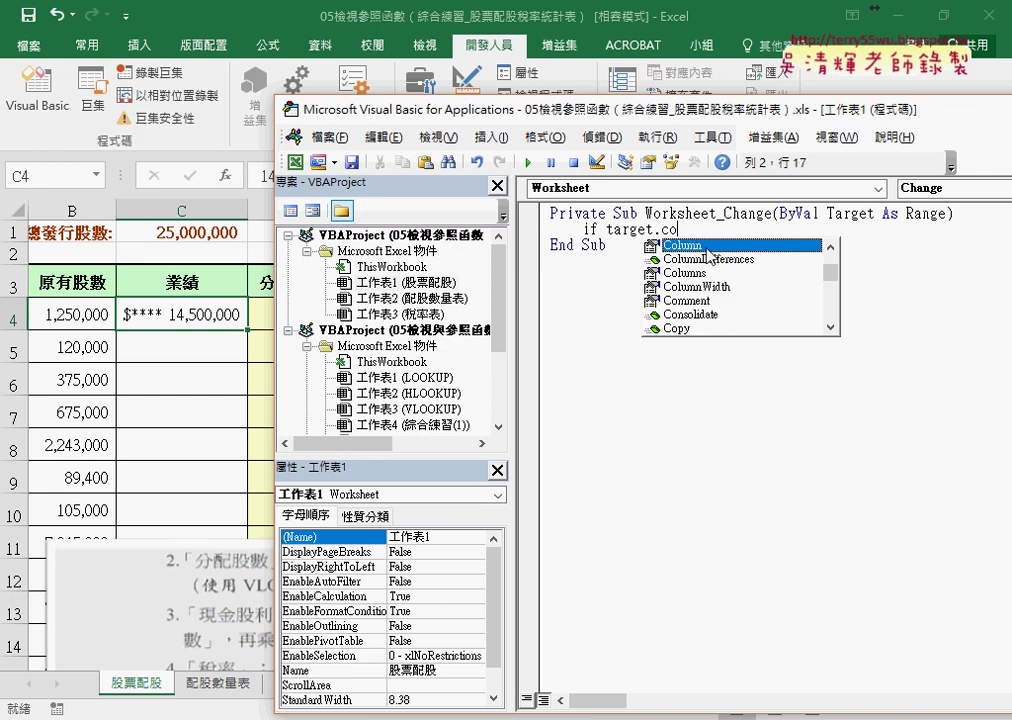
double_click(708, 246)
type("=")
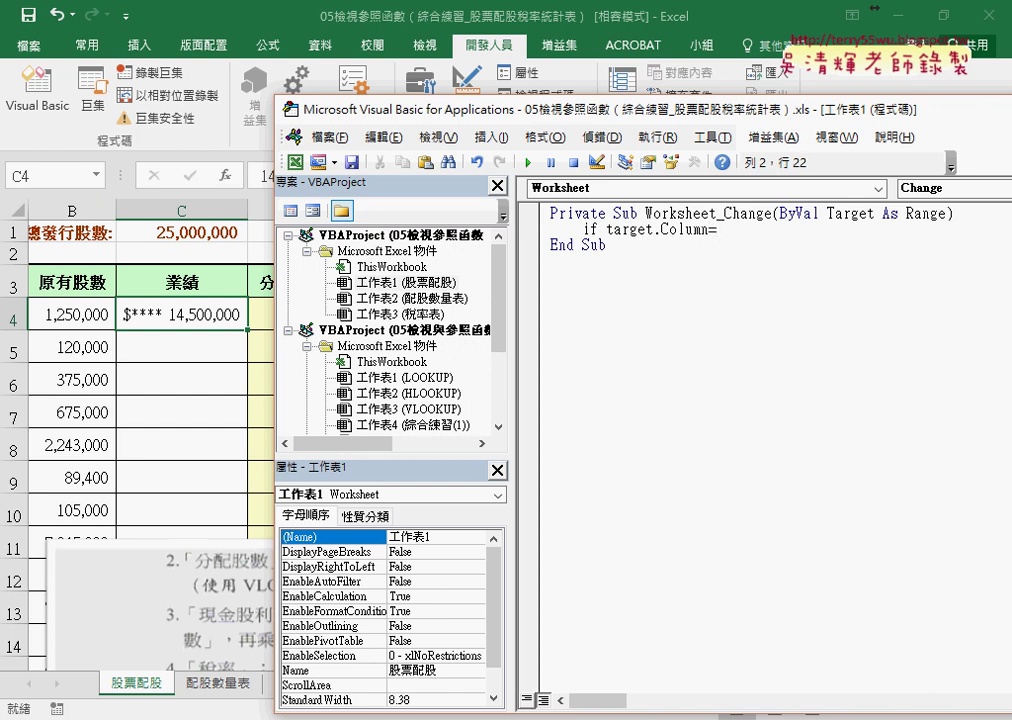
type("3")
type(" then")
Step: Close the block with End, indent the empty body, and highlight the Target.Column = 3 condition
key("Return")
key("Return")
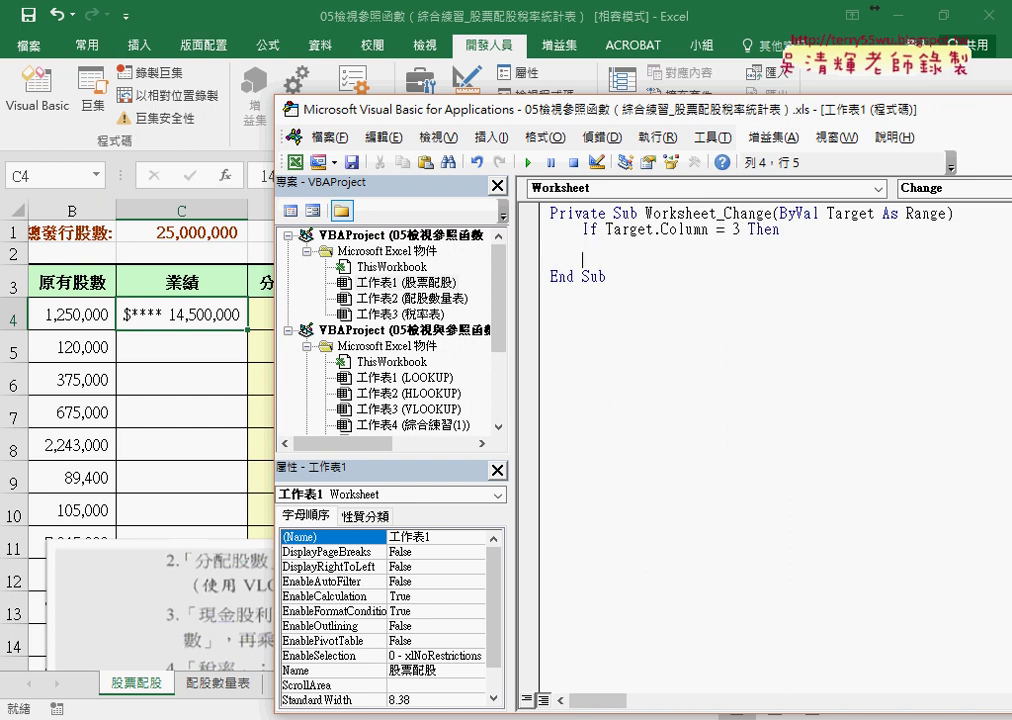
type("end")
key("Up")
key("Tab")
key("Tab")
mouse_move(630, 117)
left_mouse_down()
mouse_move(707, 115)
mouse_move(657, 113)
left_mouse_up()
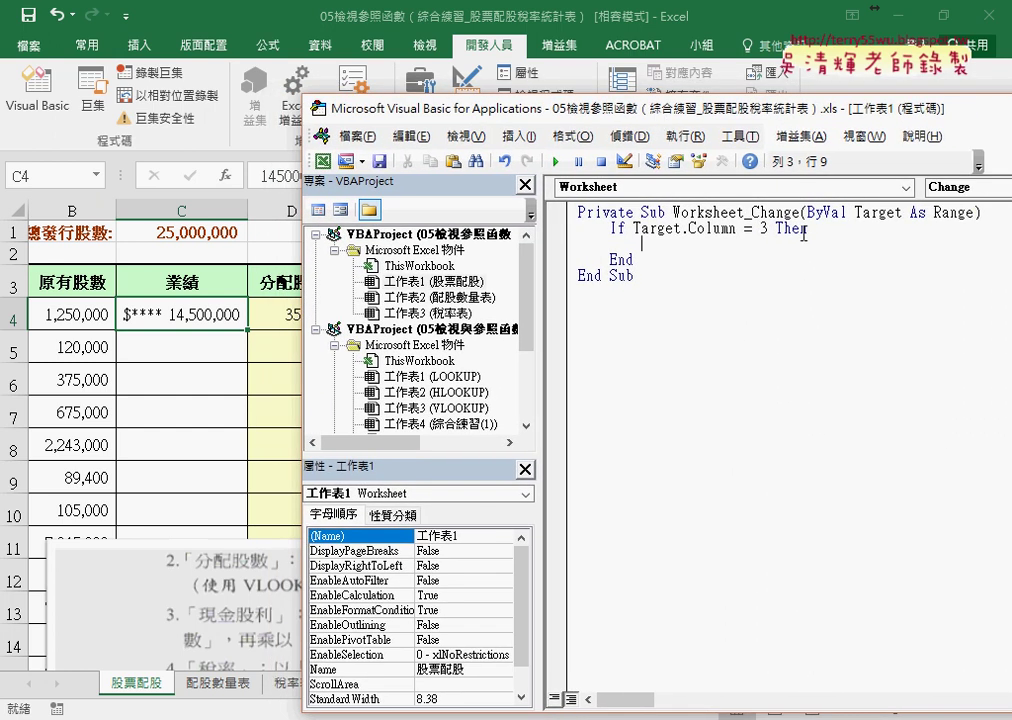
left_click_drag(769, 229, 633, 229)
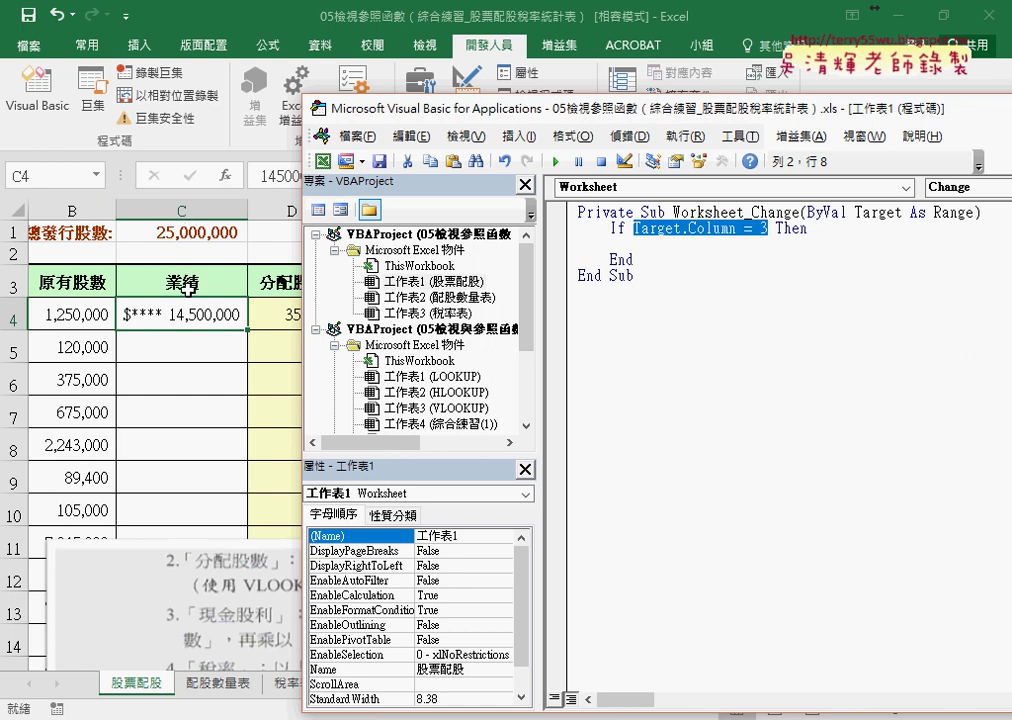
Step: Extend the condition to If Target.Column = 3 And Target.Row > 3 Then
left_click(767, 228)
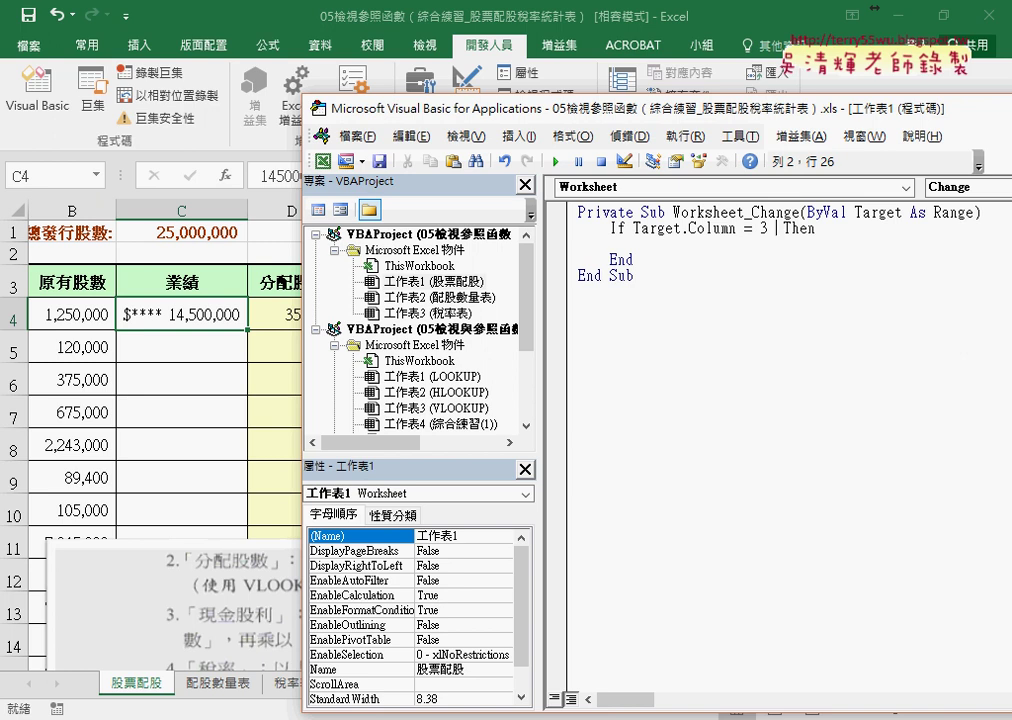
type("and ")
type("ta ")
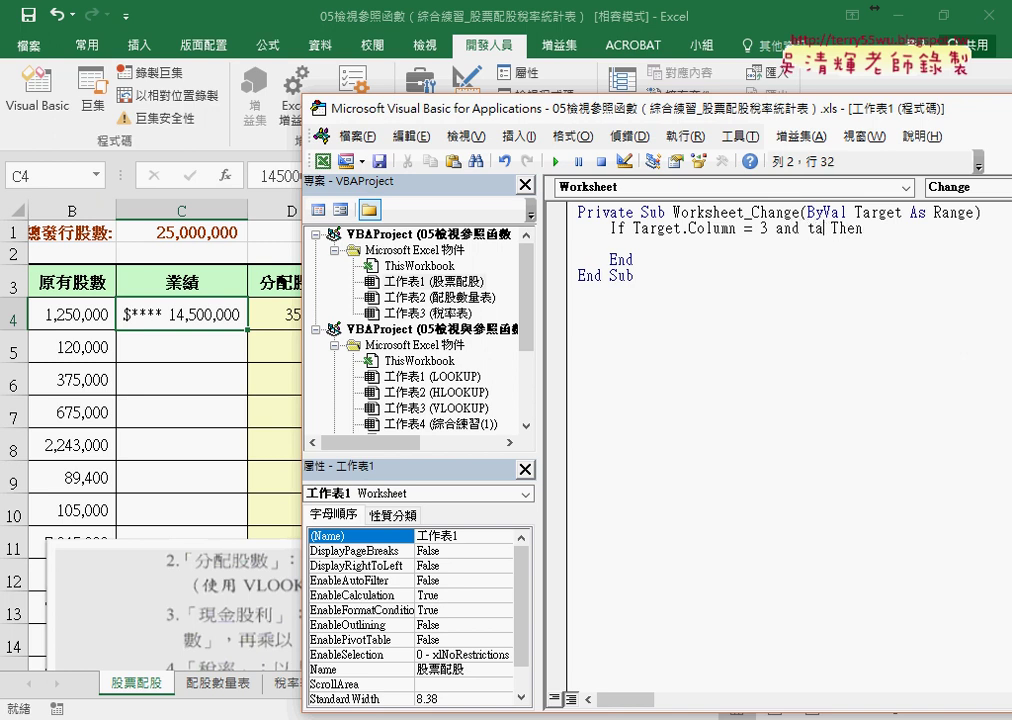
type("rget.")
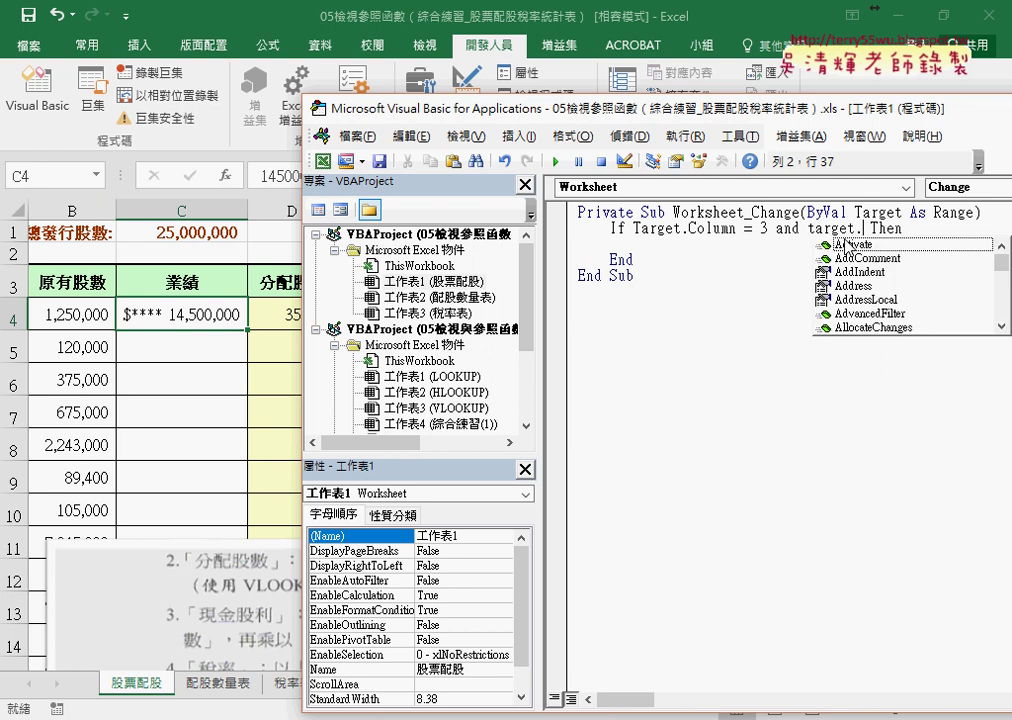
type("r")
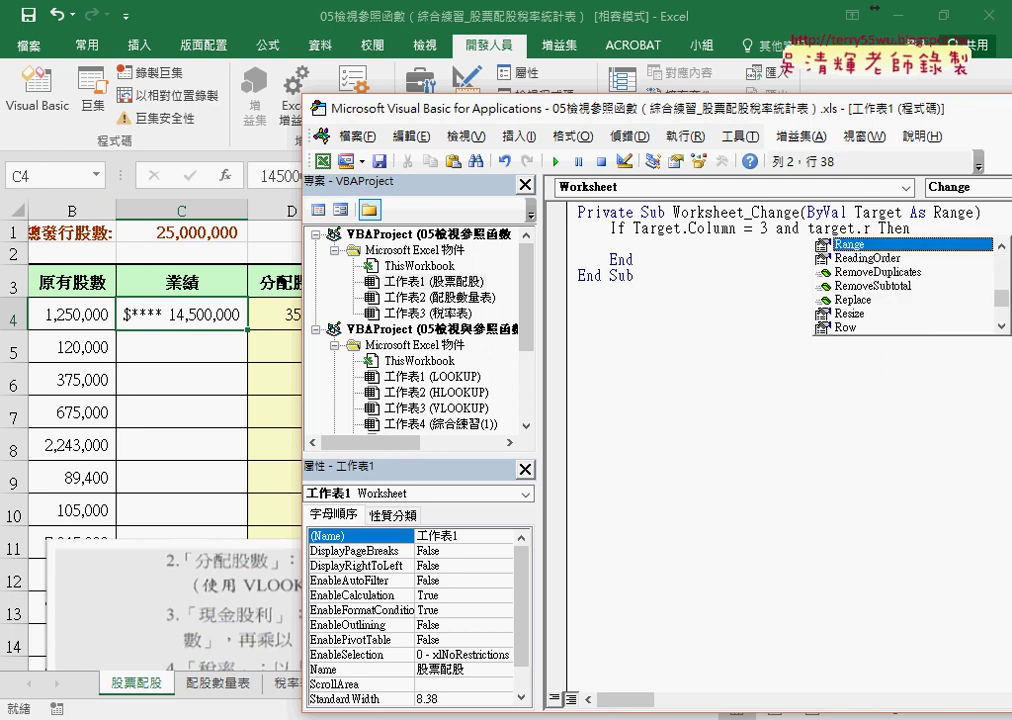
type("ow")
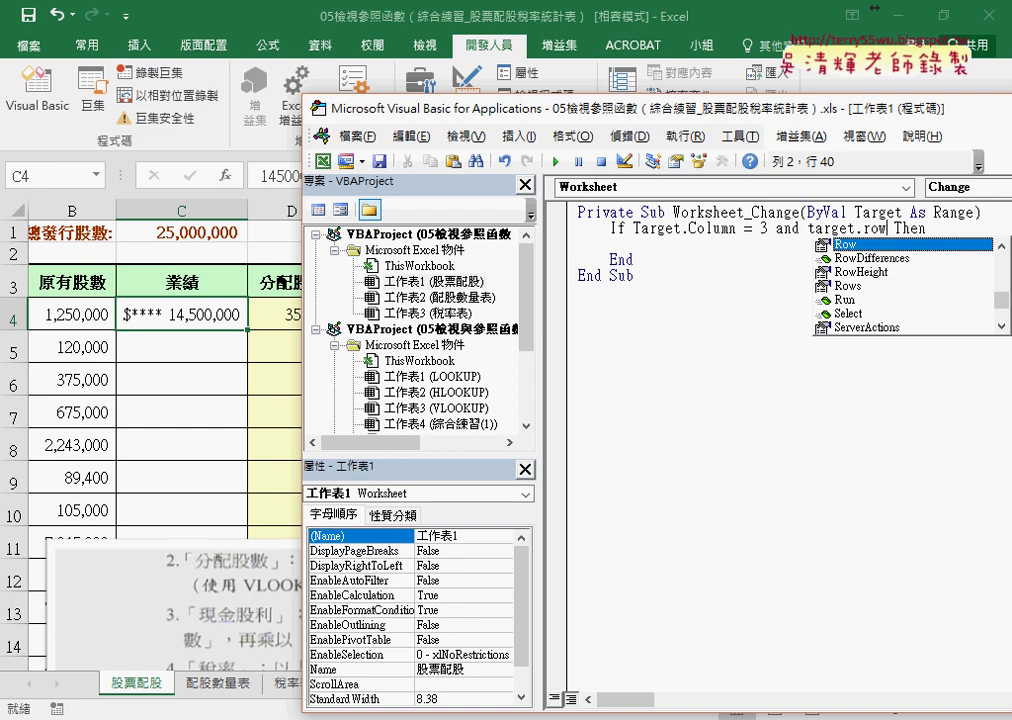
type(">")
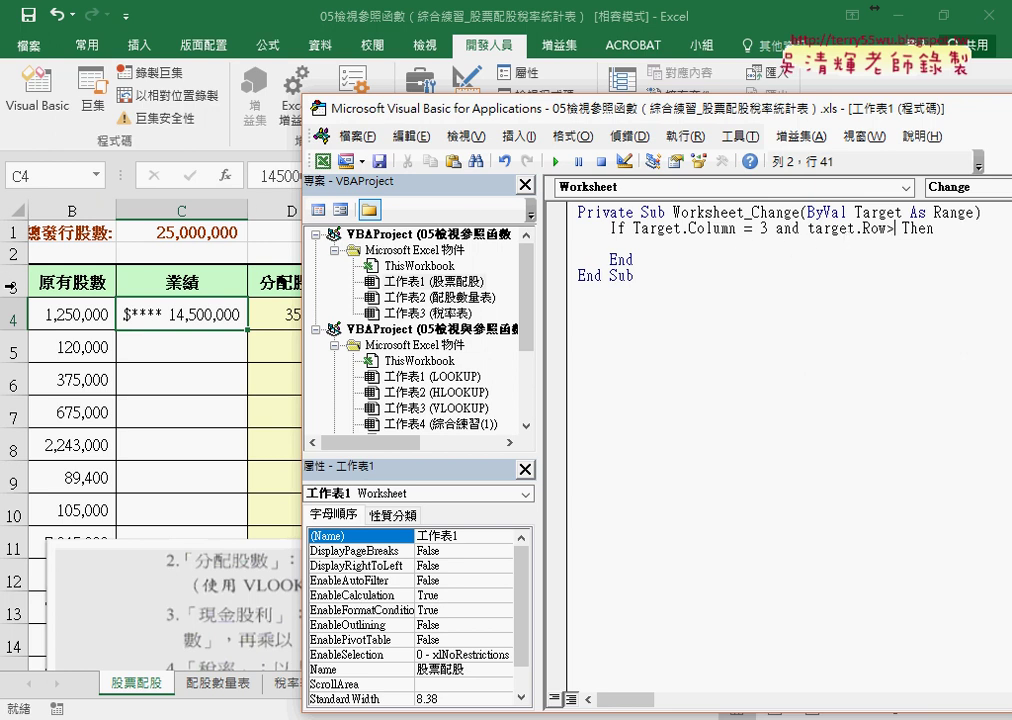
type("3")
left_click(690, 340)
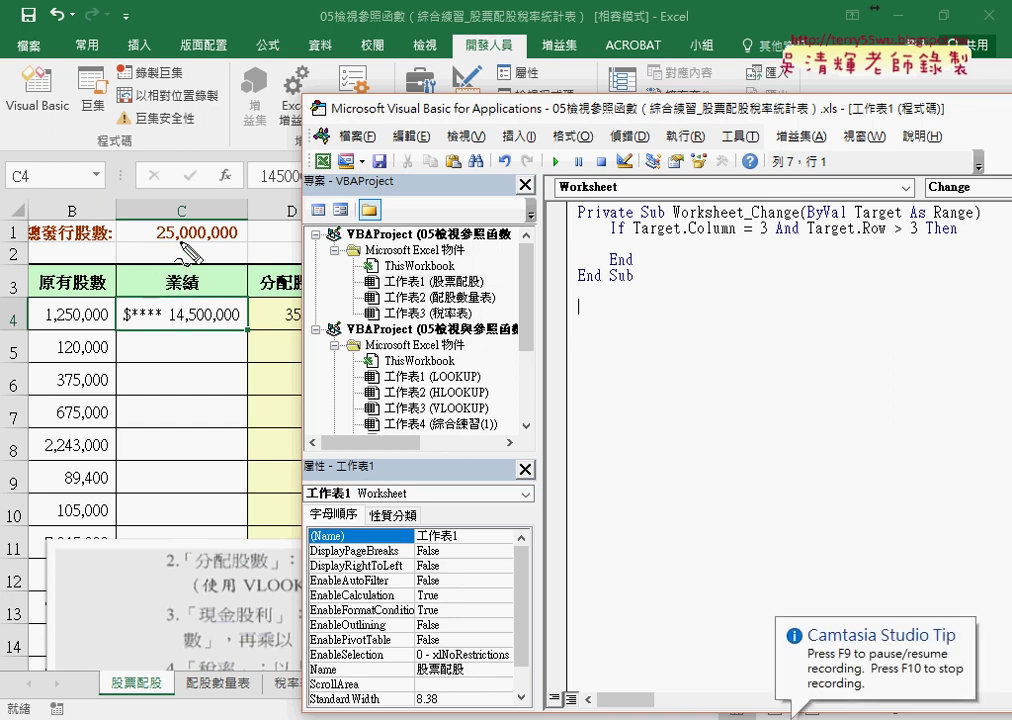
Step: Mark column C's 業績 heading, the excluded header rows and the Target.Row > 3 condition in red, then clear
left_click_drag(178, 196, 180, 198)
mouse_move(158, 296)
left_mouse_down()
mouse_move(212, 296)
mouse_move(187, 385)
mouse_move(214, 372)
left_mouse_up()
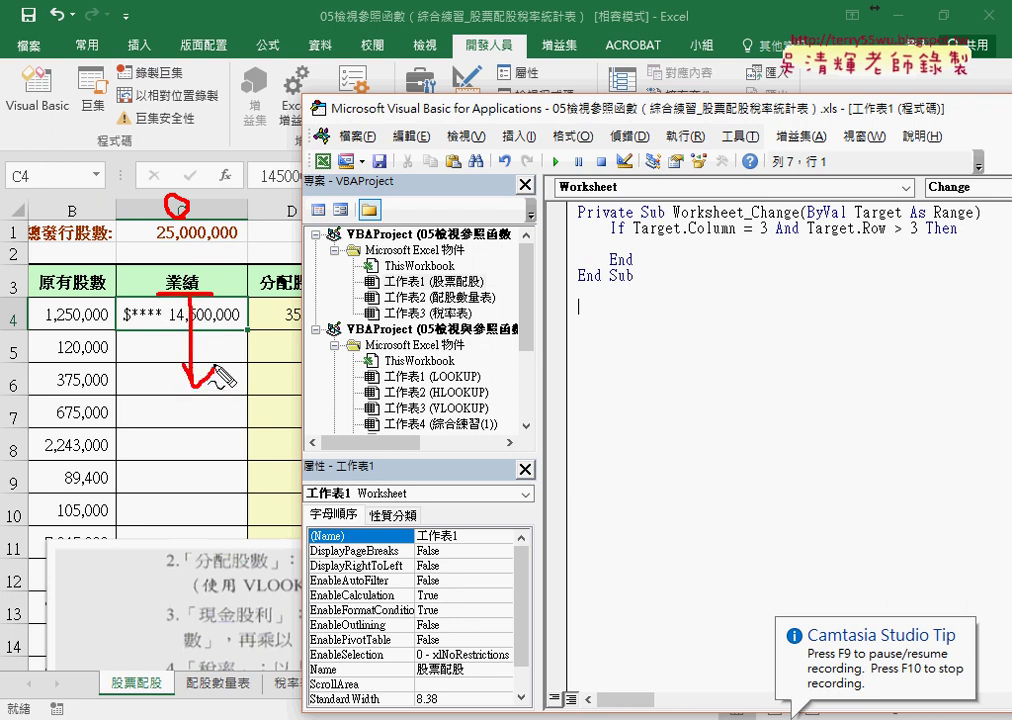
left_click_drag(193, 245, 170, 268)
left_click_drag(170, 245, 195, 268)
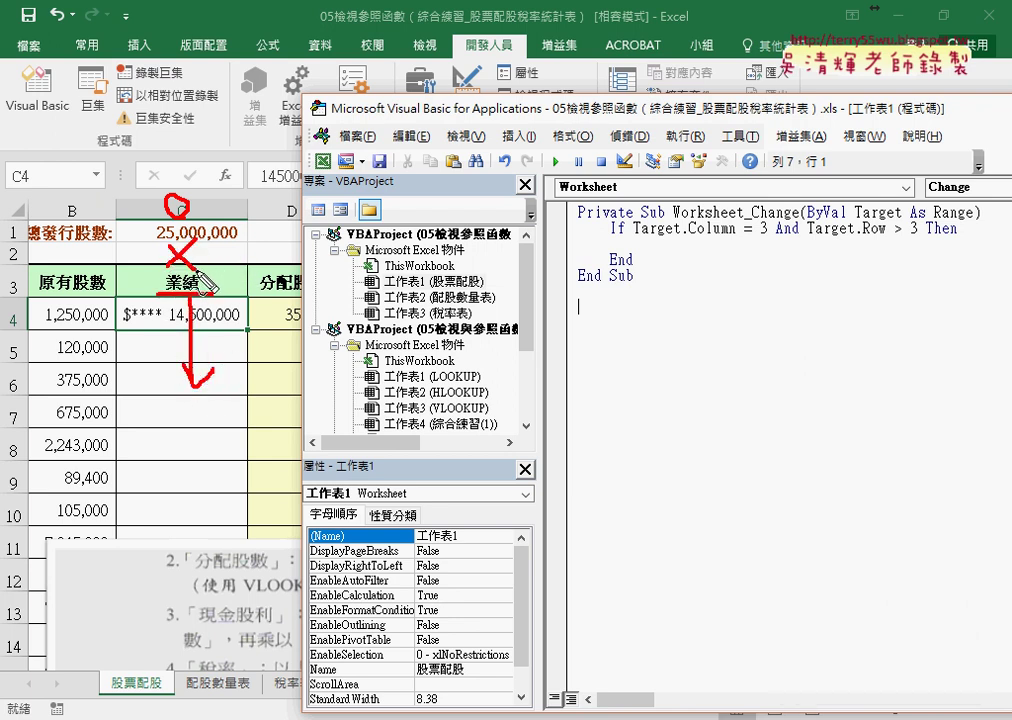
left_click_drag(806, 241, 918, 241)
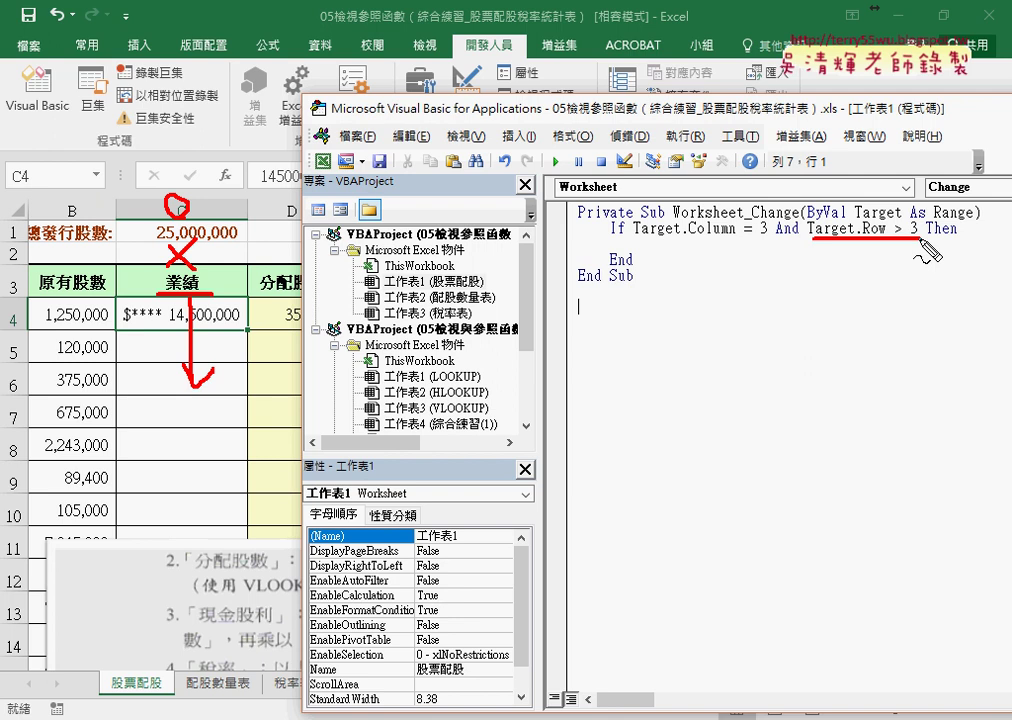
key("Escape")
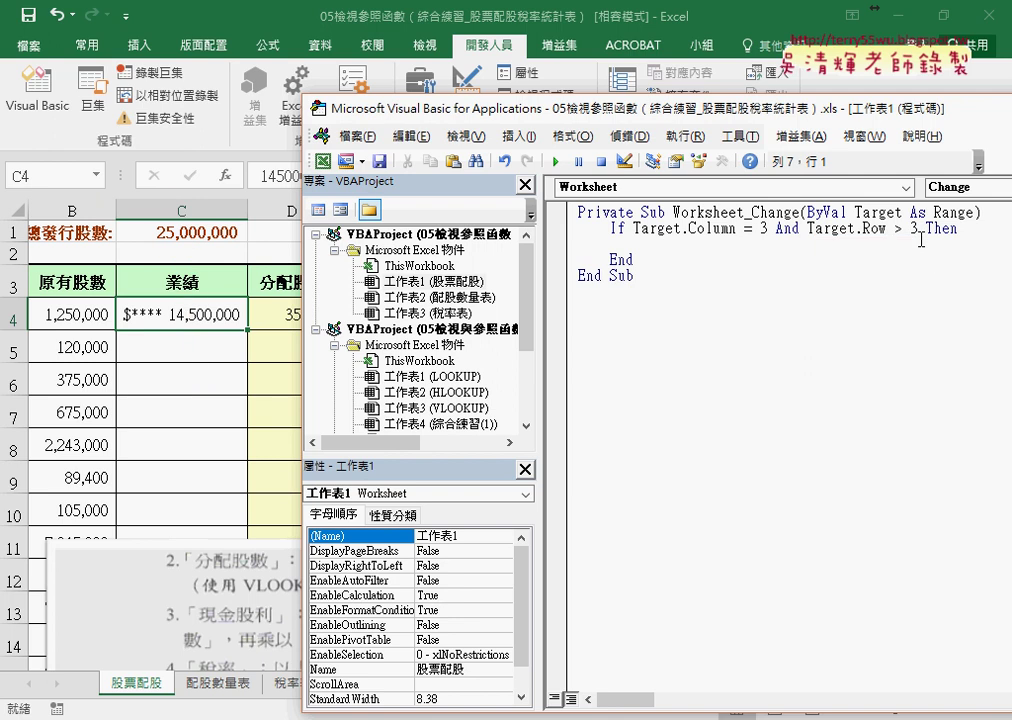
Step: Inside the If block, write Cells(Target.Row, "D") = "" with the caret between the quotes
left_click(782, 244)
type("cells(")
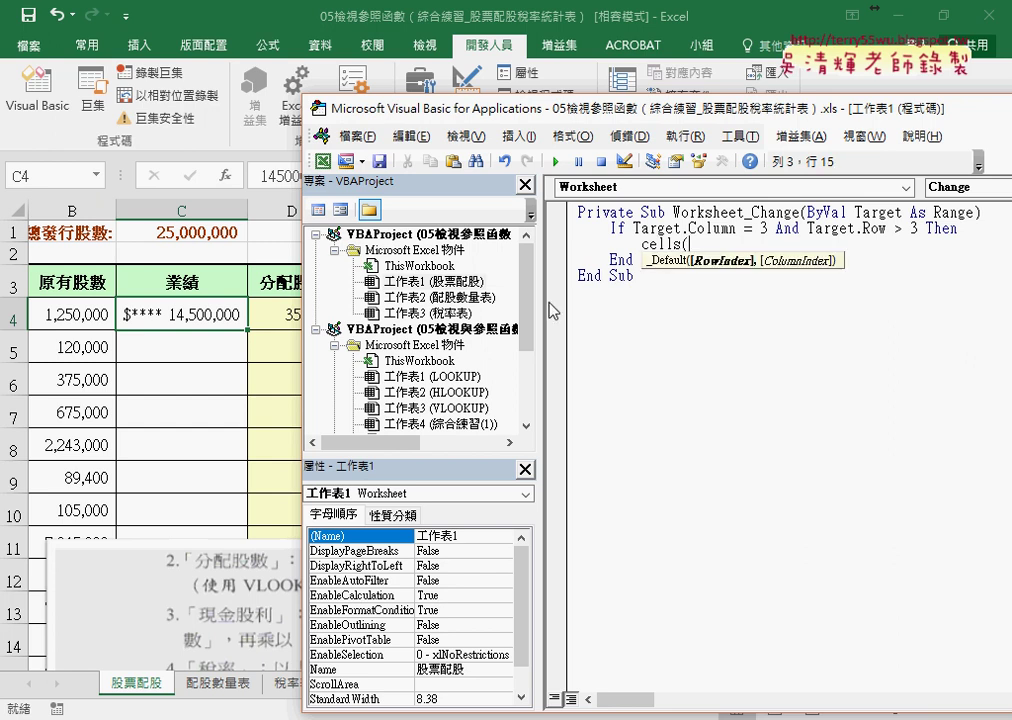
type("4")
key("BackSpace")
type("target")
type(".row")
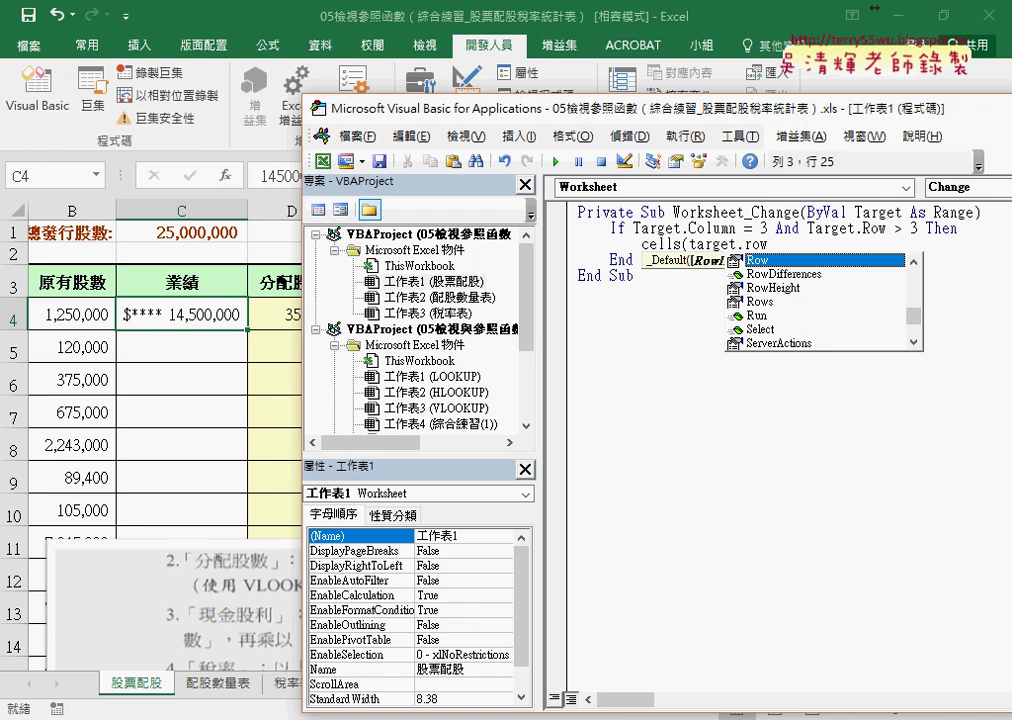
type(",\"D\")")
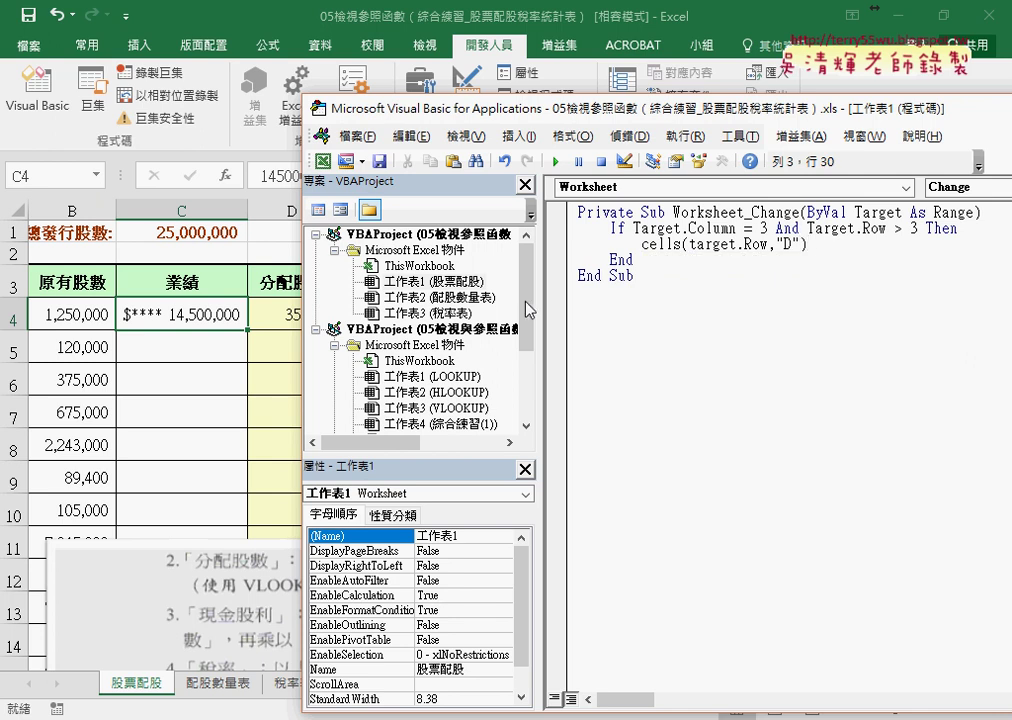
left_click_drag(688, 244, 768, 244)
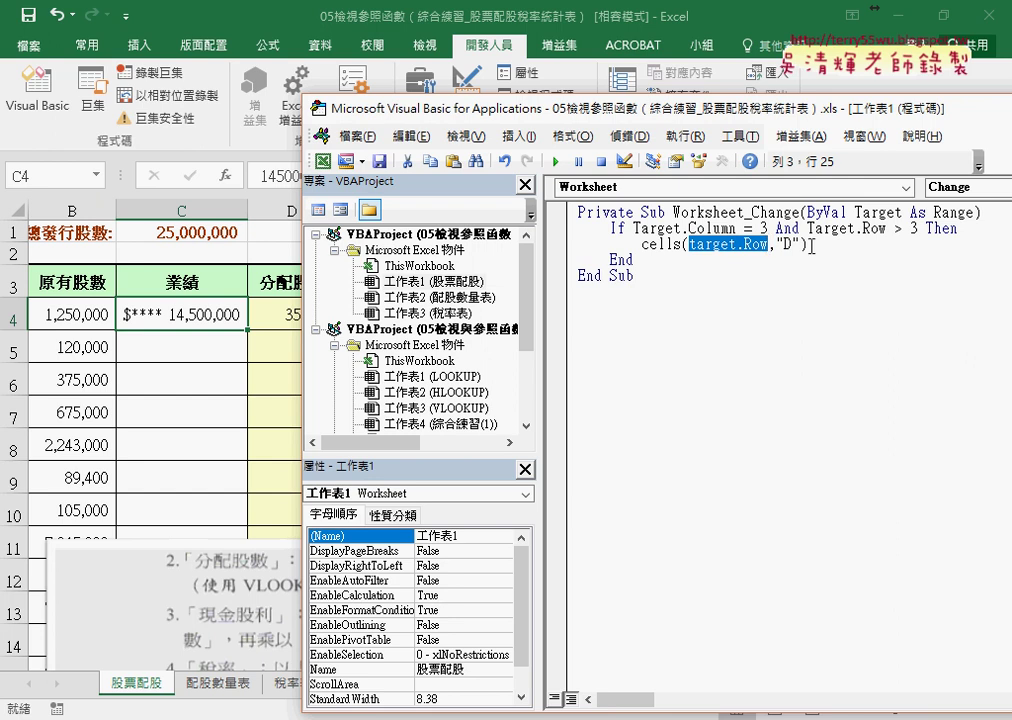
left_click(838, 241)
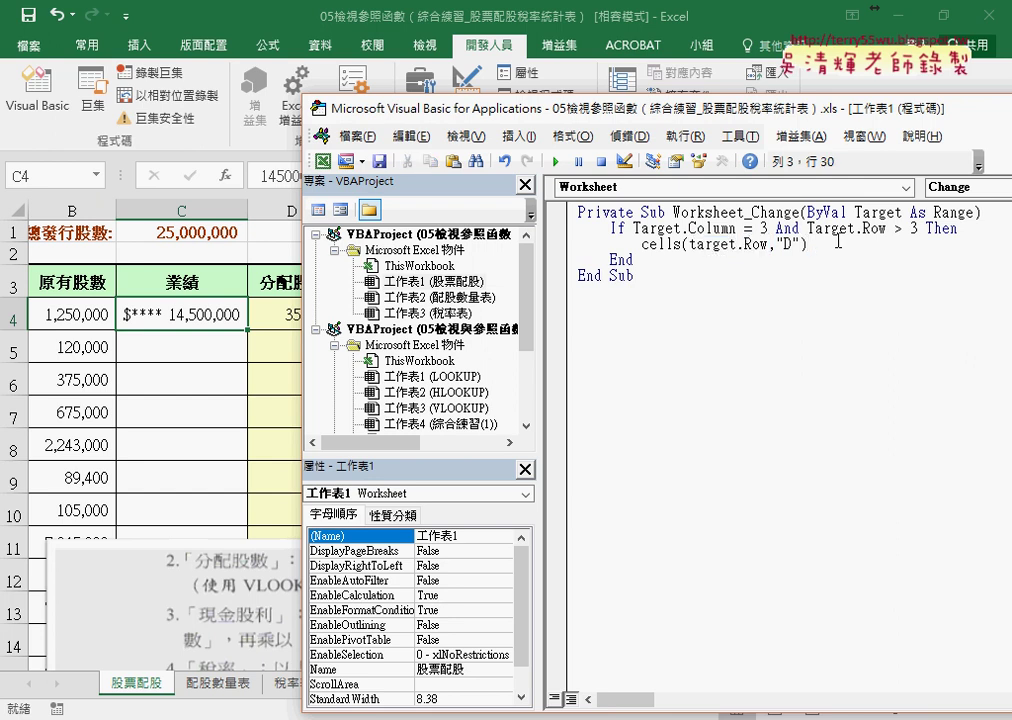
type("=\"\"")
key("Left")
left_click_drag(530, 318, 531, 406)
Step: Open Module2 of 05檢視與參照函數練習.xls to view the 清除 and 計算 macros for reference
double_click(404, 408)
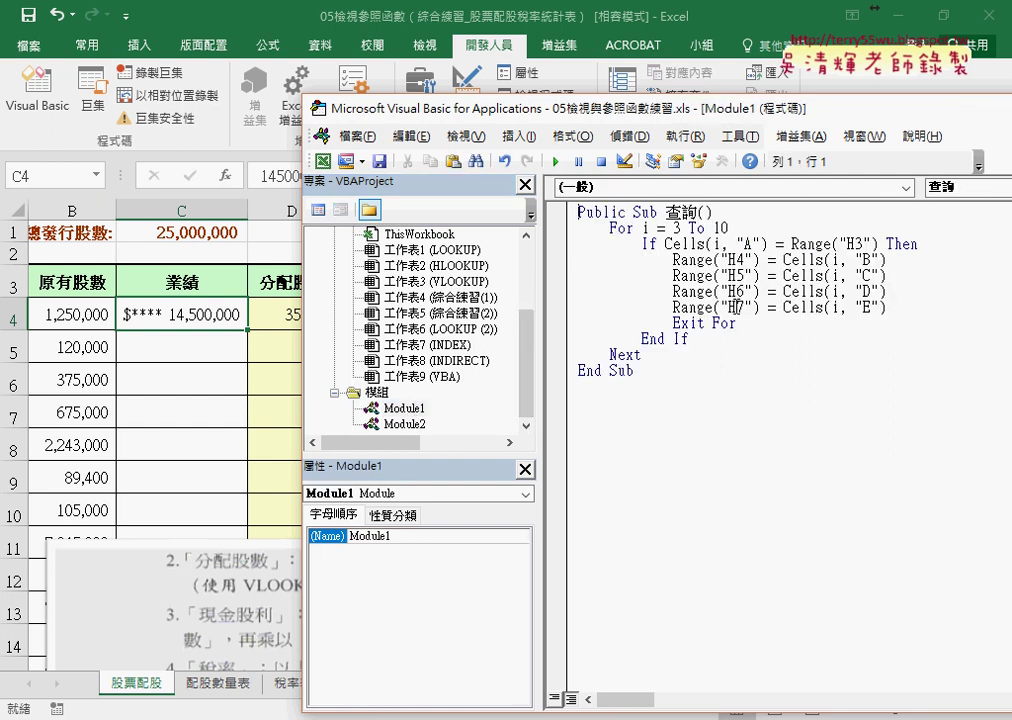
left_click_drag(533, 350, 535, 266)
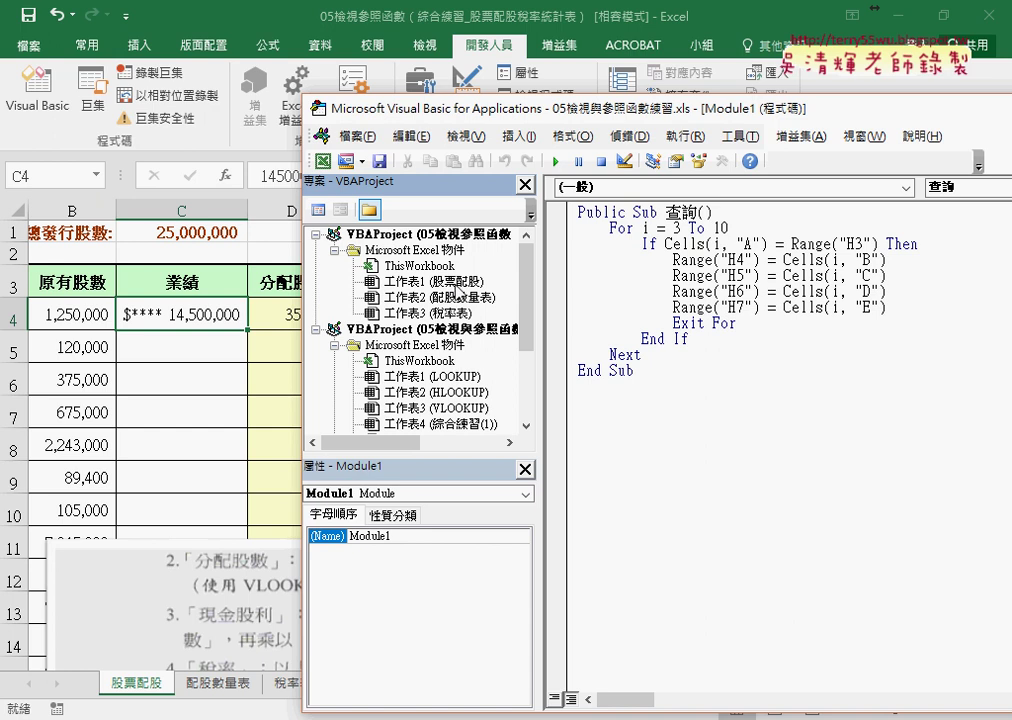
left_click_drag(526, 300, 527, 374)
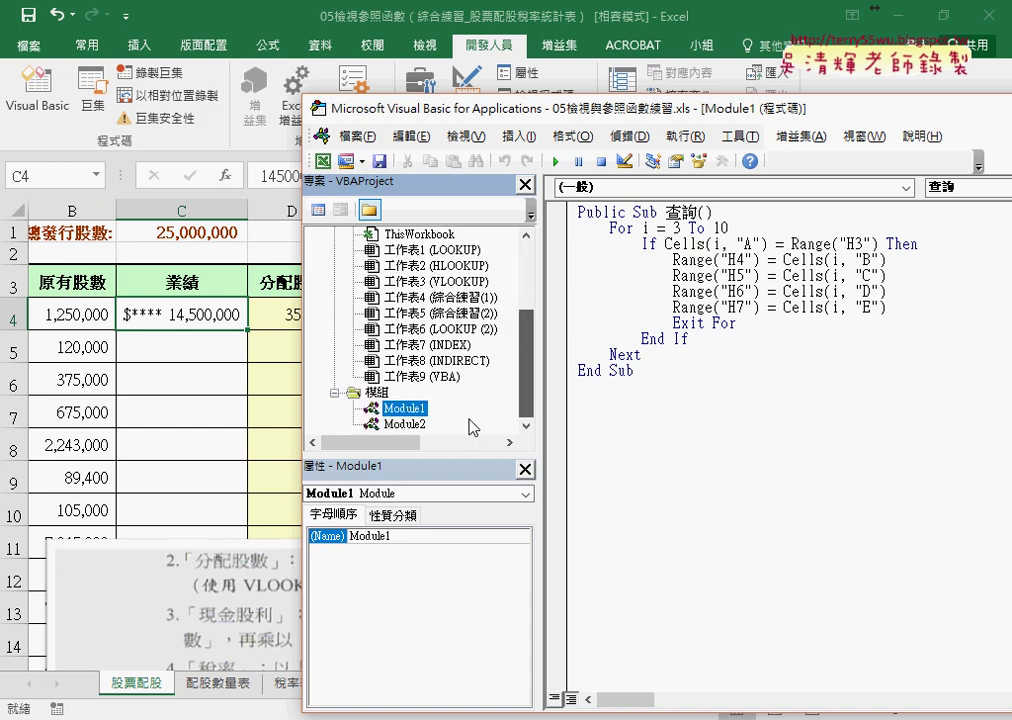
double_click(405, 424)
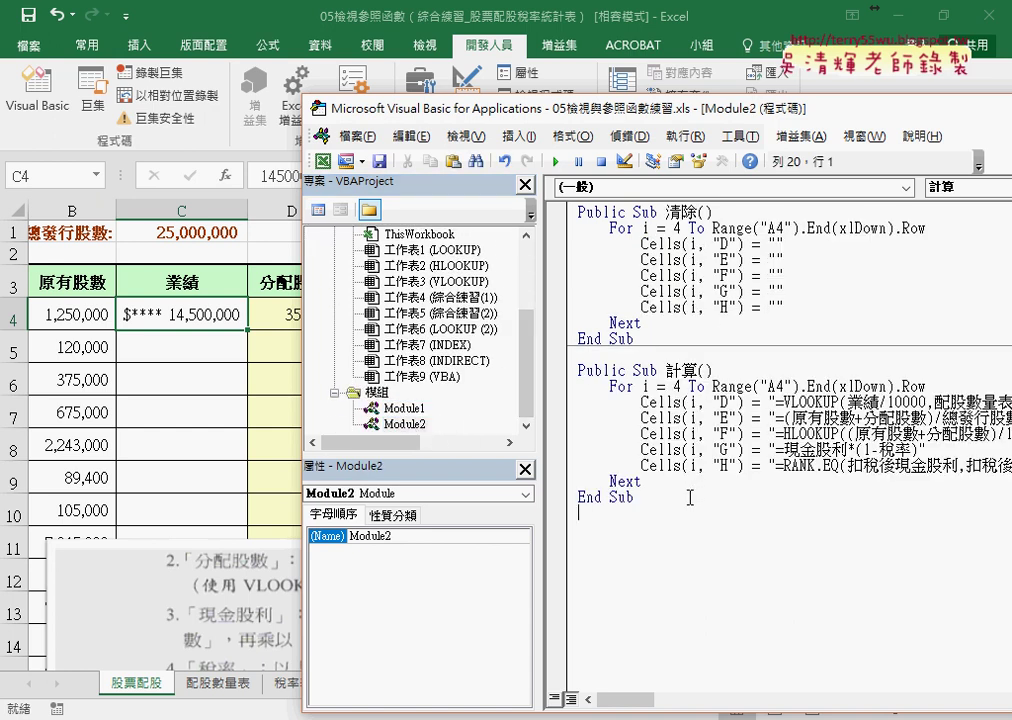
left_click_drag(543, 116, 443, 97)
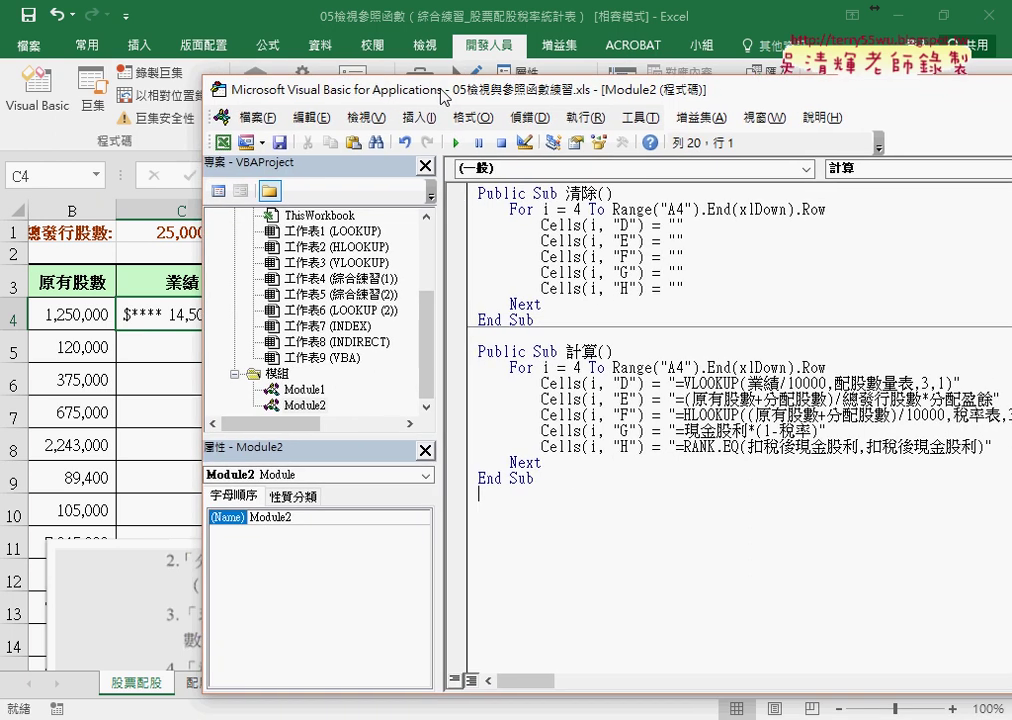
left_click(679, 383)
scroll(339, 232, "up", 3)
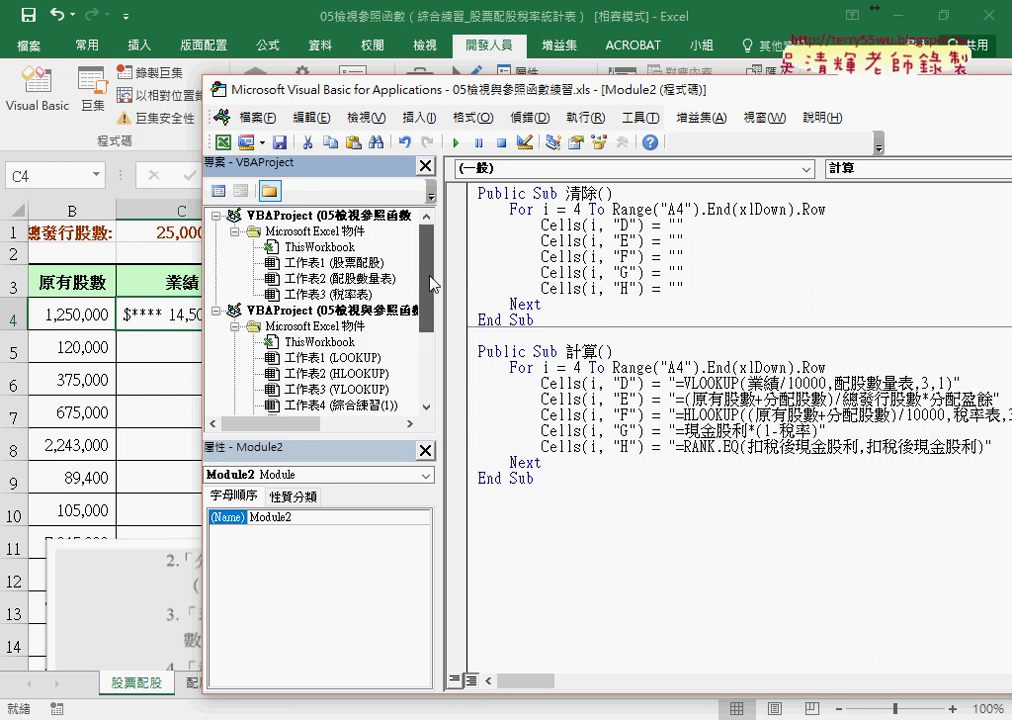
right_click(310, 252)
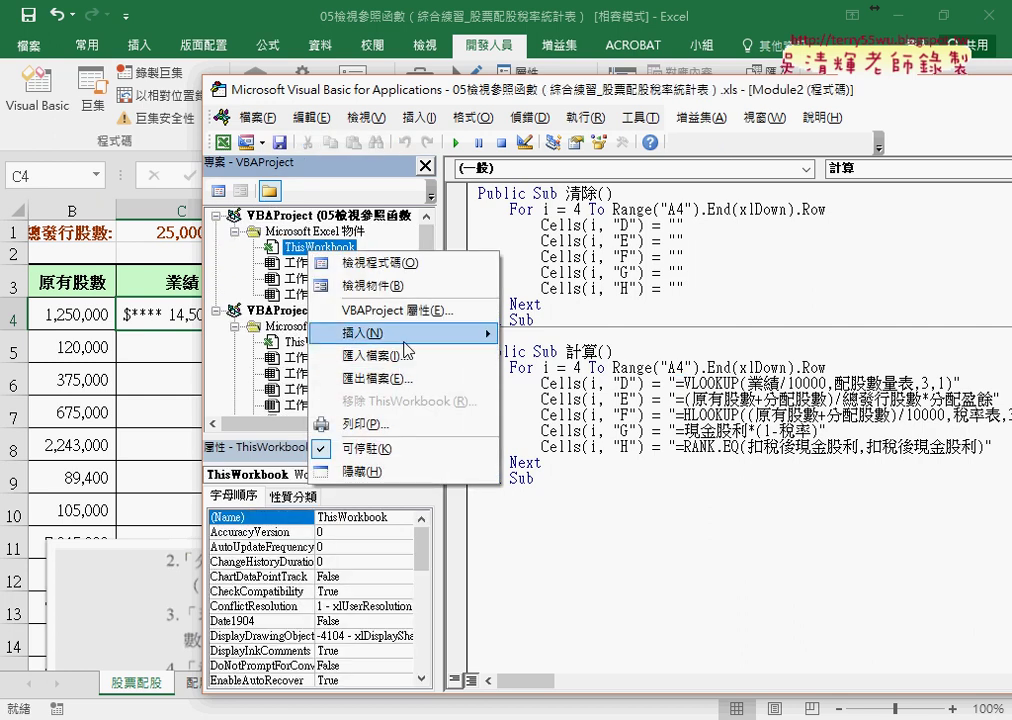
Step: Insert a new Module1 in the first workbook and paste in the copied 清除 and 計算 macros
left_click(430, 288)
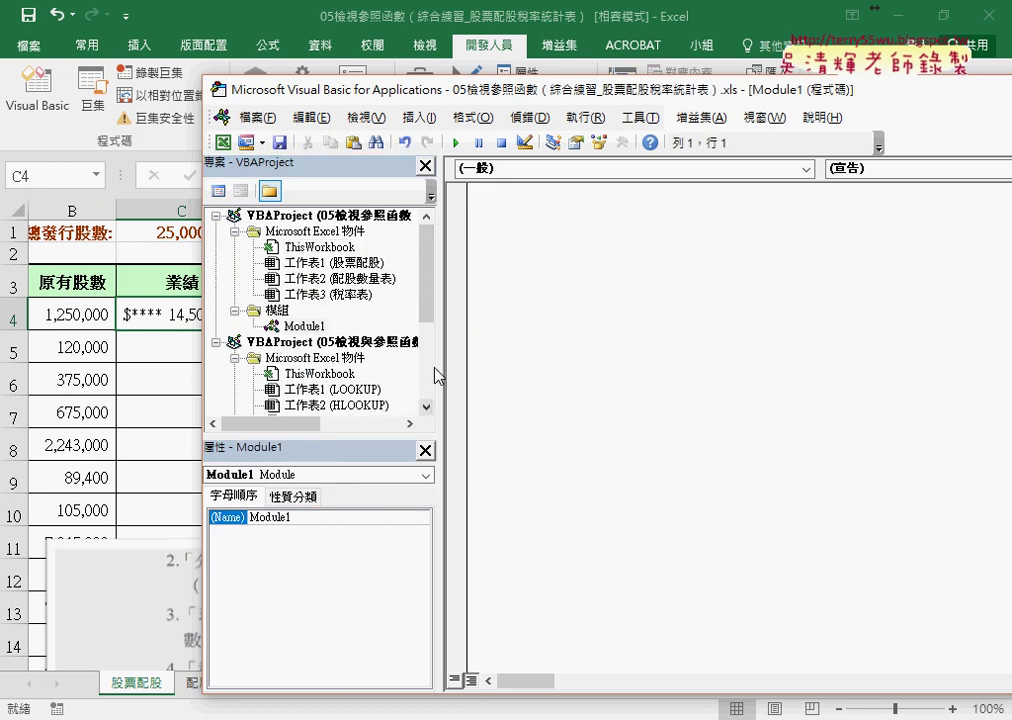
scroll(350, 405, "down", 4)
double_click(349, 405)
left_click(610, 497)
key("ctrl+a")
right_click(540, 242)
left_click(563, 276)
scroll(334, 225, "up", 5)
scroll(334, 225, "up", 3)
double_click(316, 326)
right_click(541, 307)
left_click(555, 360)
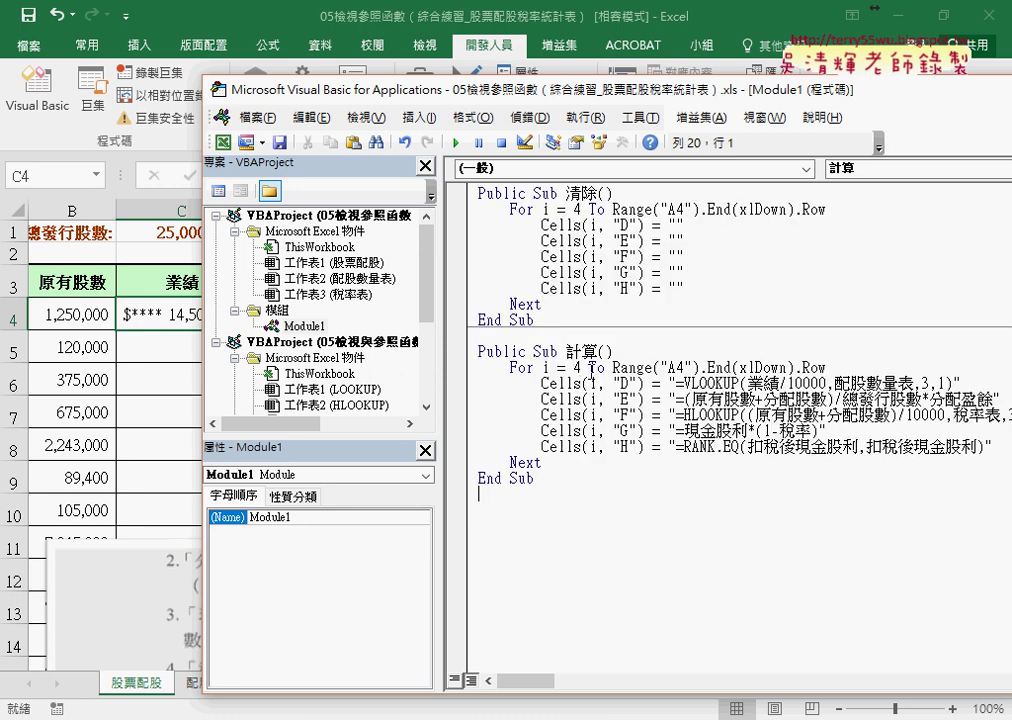
Step: Copy the column D VLOOKUP formula into the quotes of the Cells(Target.Row, "D") line
left_click_drag(676, 383, 955, 383)
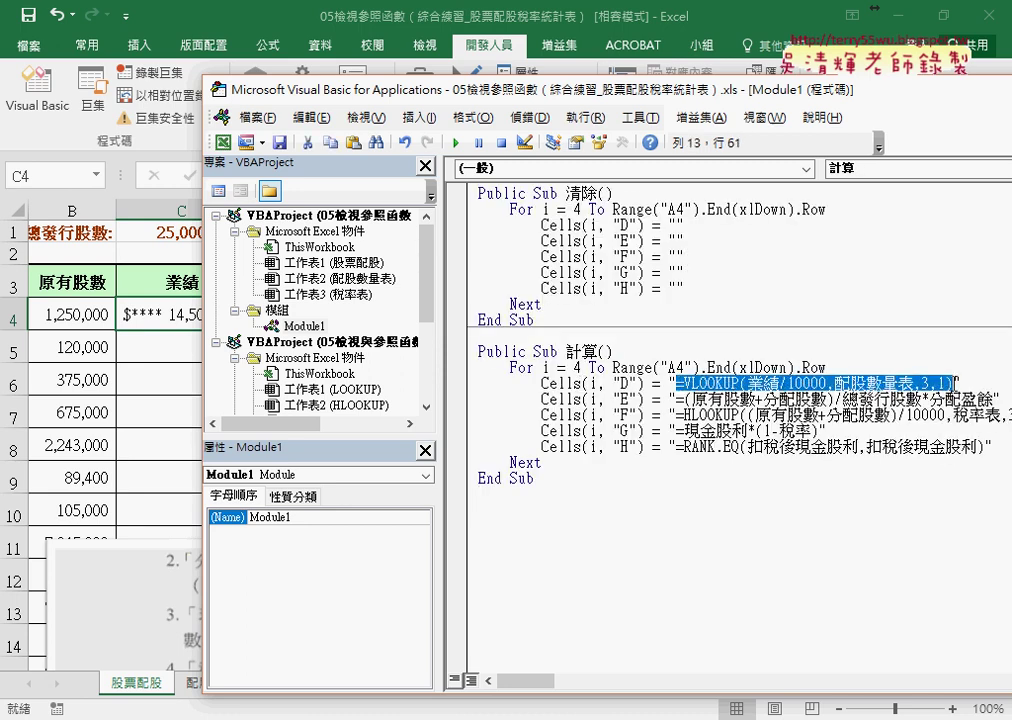
right_click(858, 382)
left_click(894, 417)
double_click(330, 262)
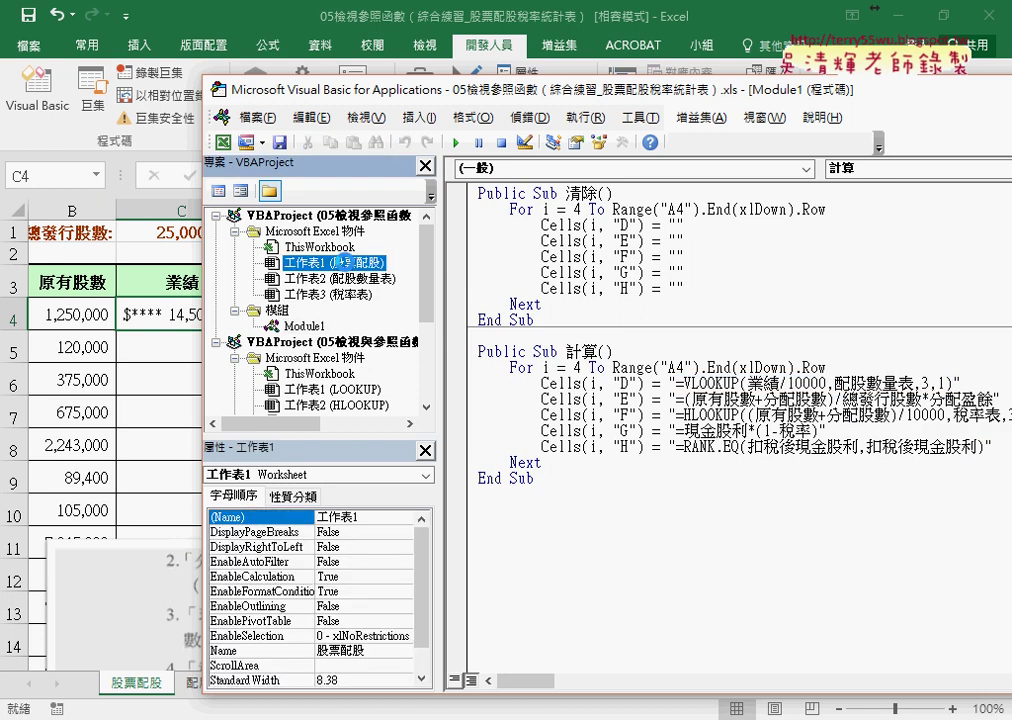
left_click(746, 226)
right_click(750, 224)
left_click(773, 283)
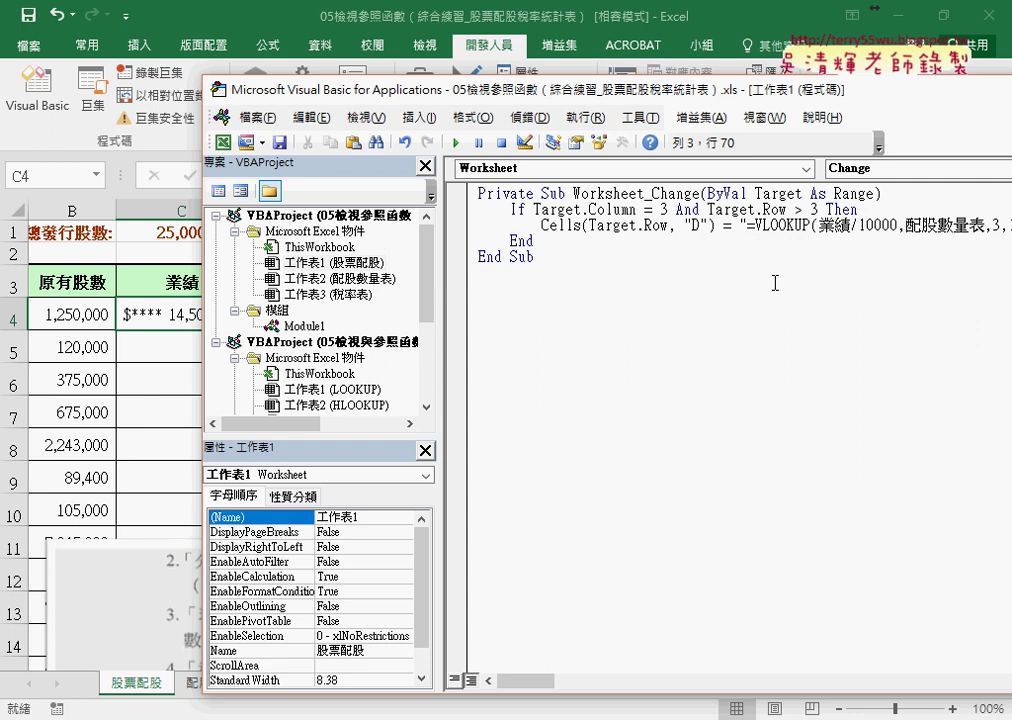
key("Return")
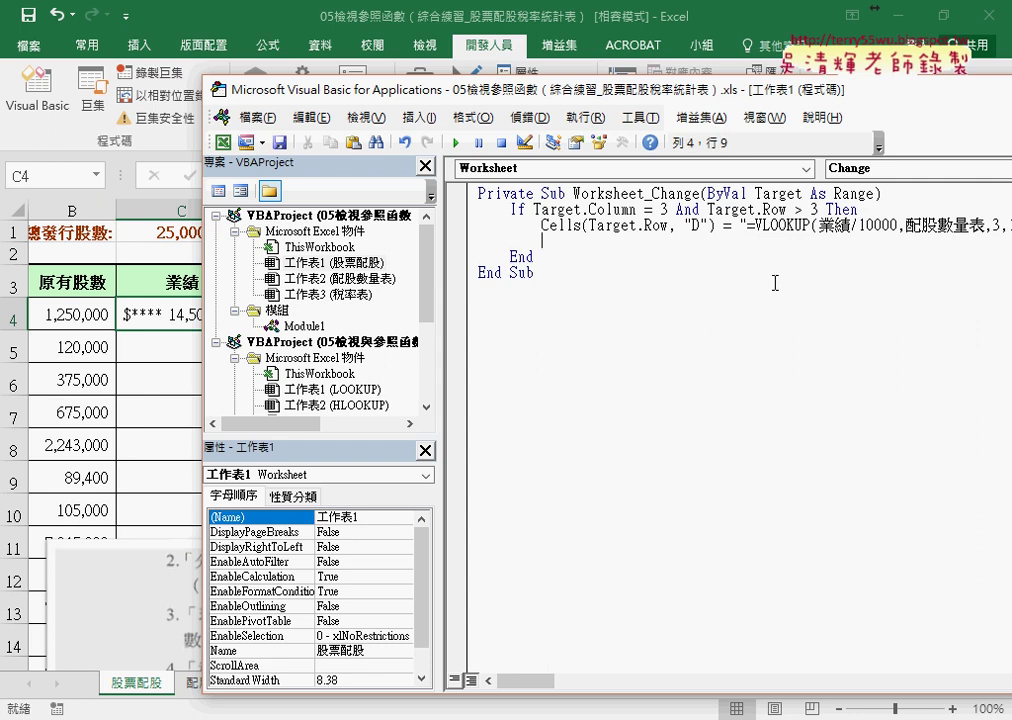
Step: Paste the column E to H formula lines from 計算 below it and fix their indentation
double_click(298, 325)
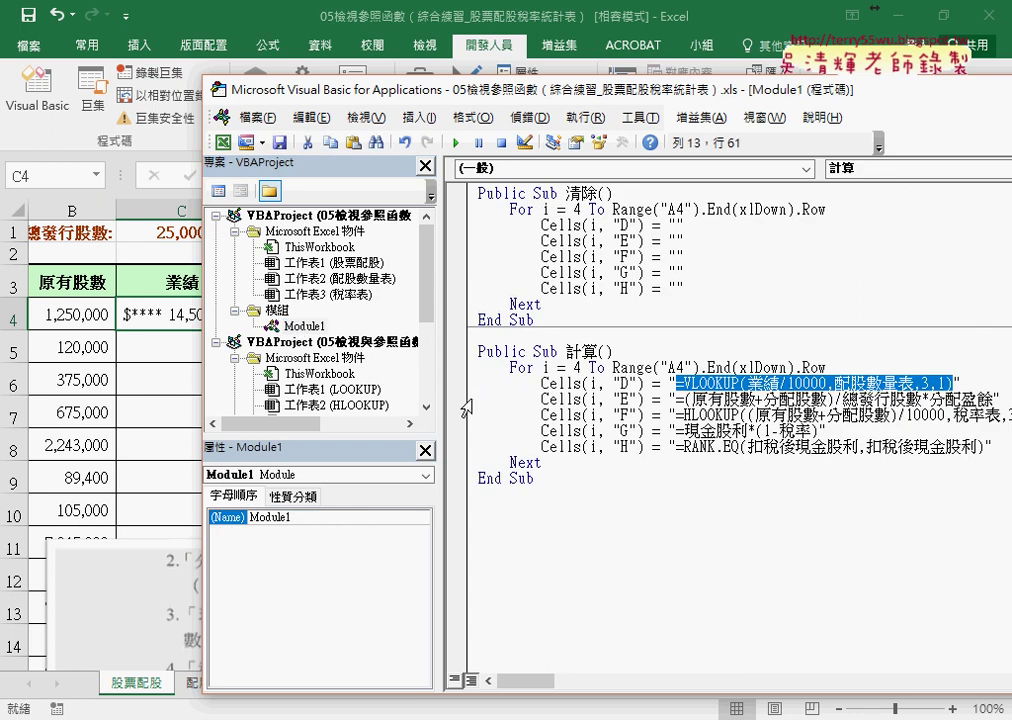
left_click_drag(466, 405, 465, 452)
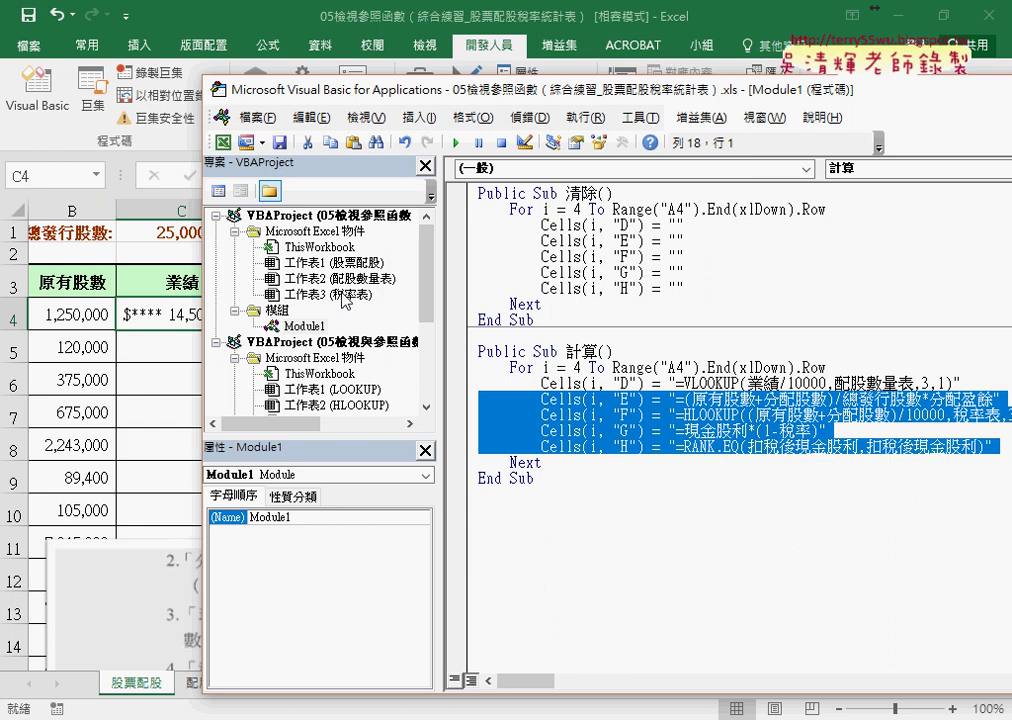
double_click(320, 262)
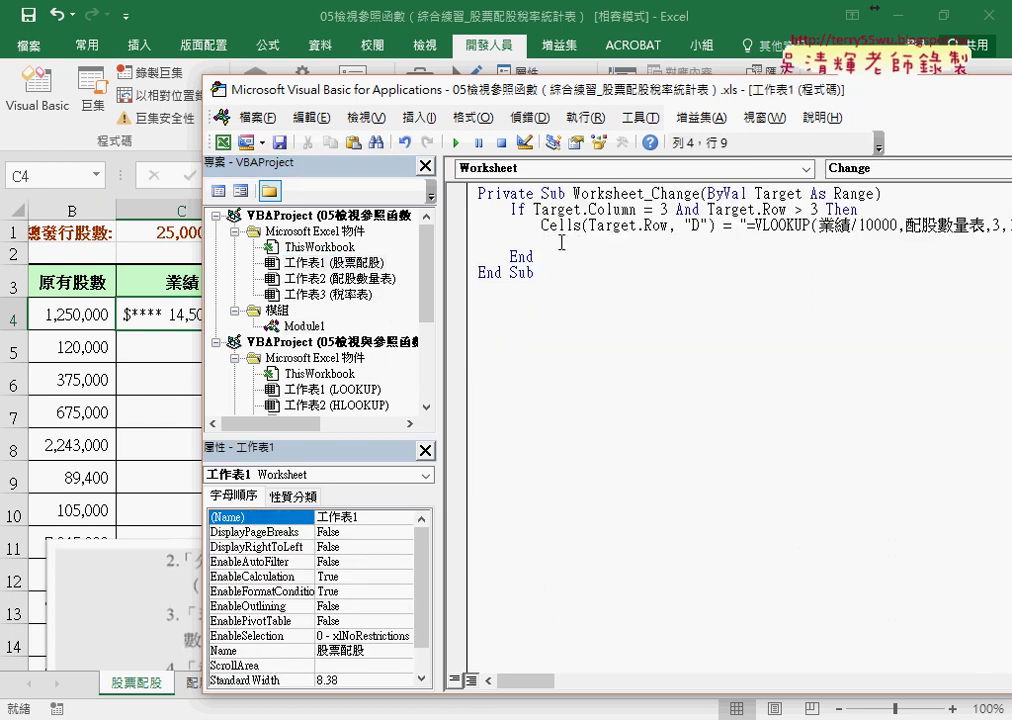
key("ctrl+v")
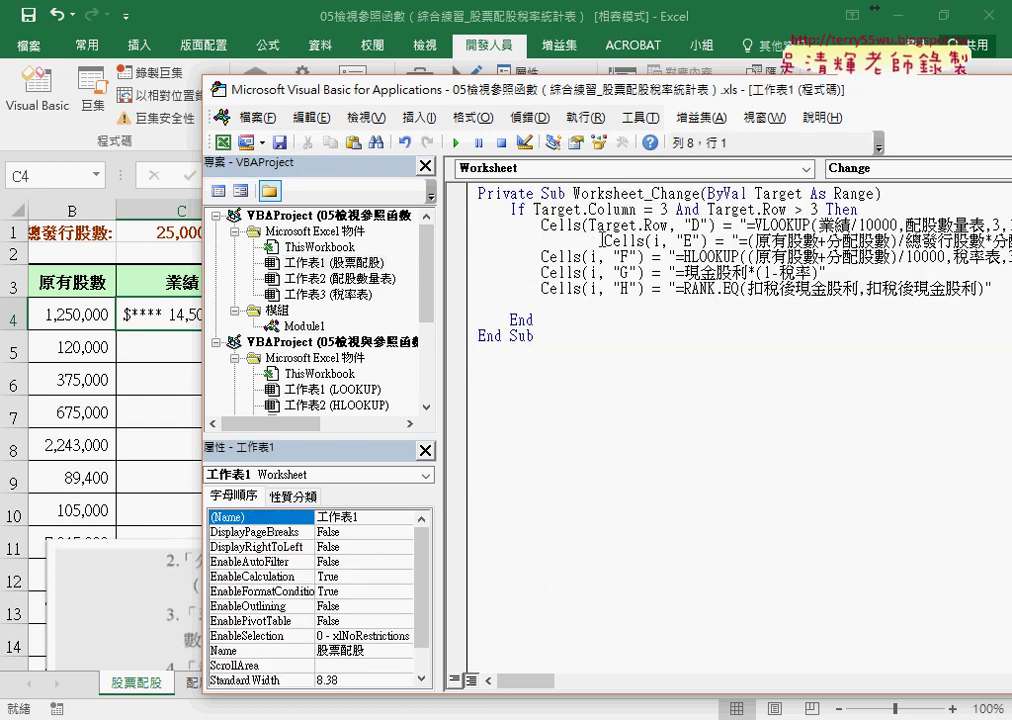
left_click_drag(601, 240, 545, 241)
key("Delete")
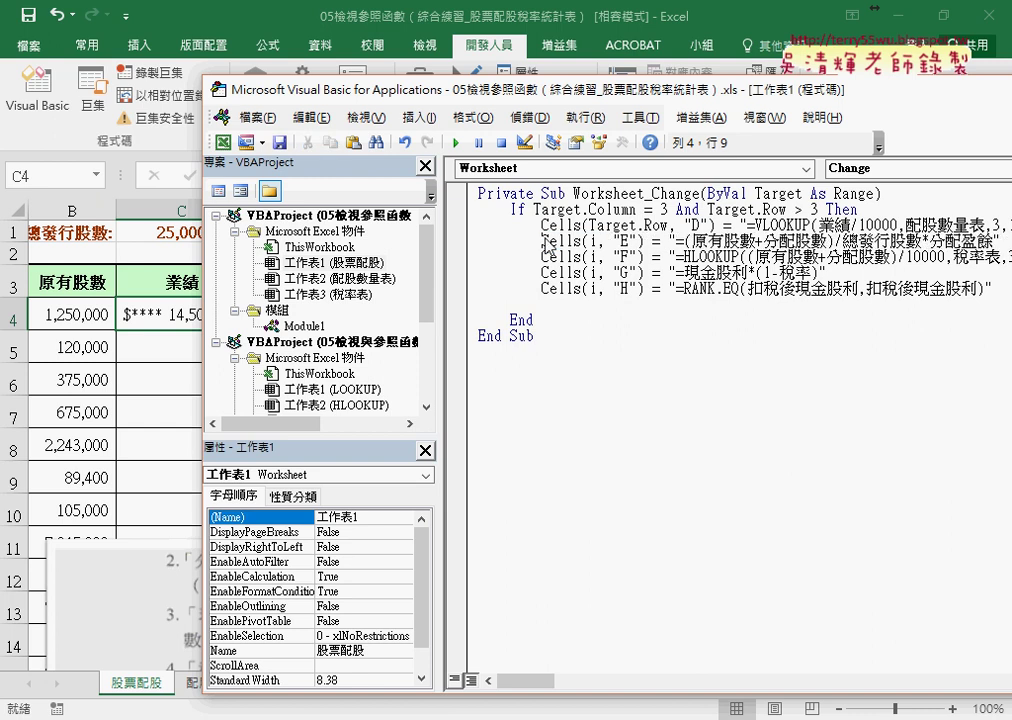
Step: Replace the loop variable i with Target.Row in the E, F, G and H lines
left_click_drag(588, 226, 671, 229)
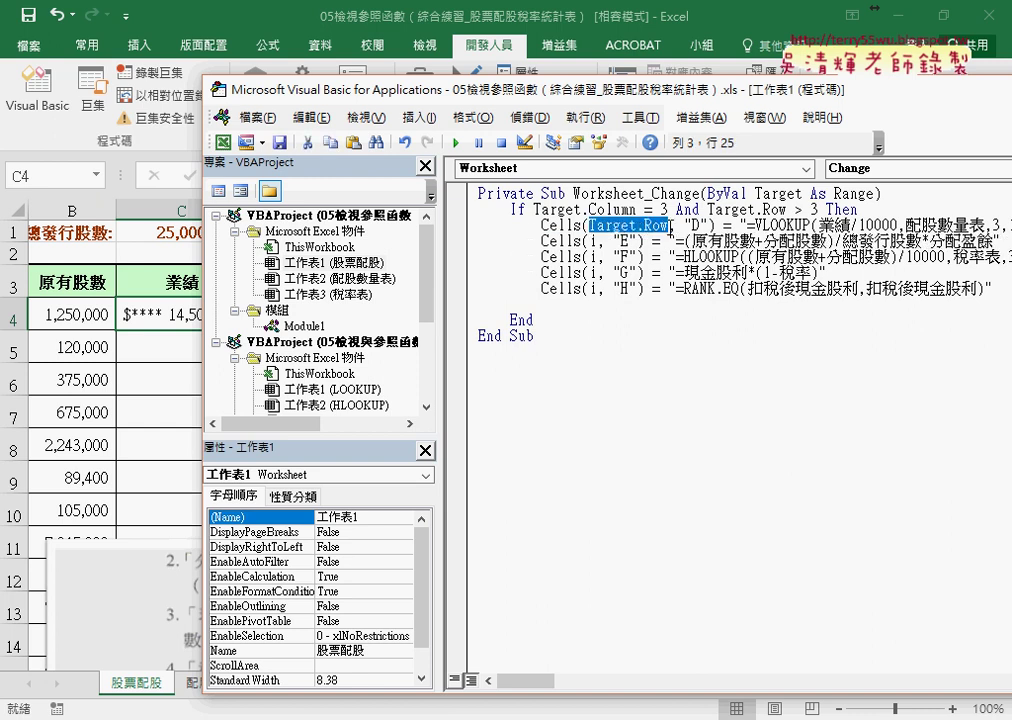
key("ctrl+c")
double_click(593, 241)
key("ctrl+v")
double_click(593, 257)
key("ctrl+v")
double_click(593, 272)
key("ctrl+v")
double_click(593, 288)
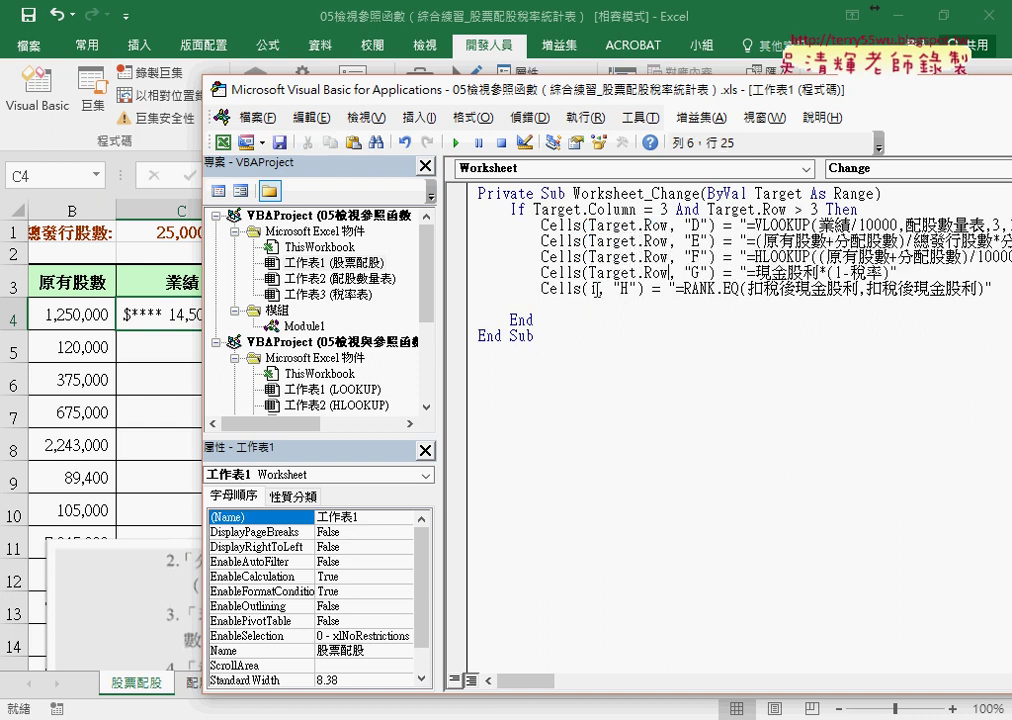
key("ctrl+v")
left_click(527, 304)
Step: Delete the empty line before End and highlight the Target.Column and Target.Row tests and the D–H formula lines
key("Delete")
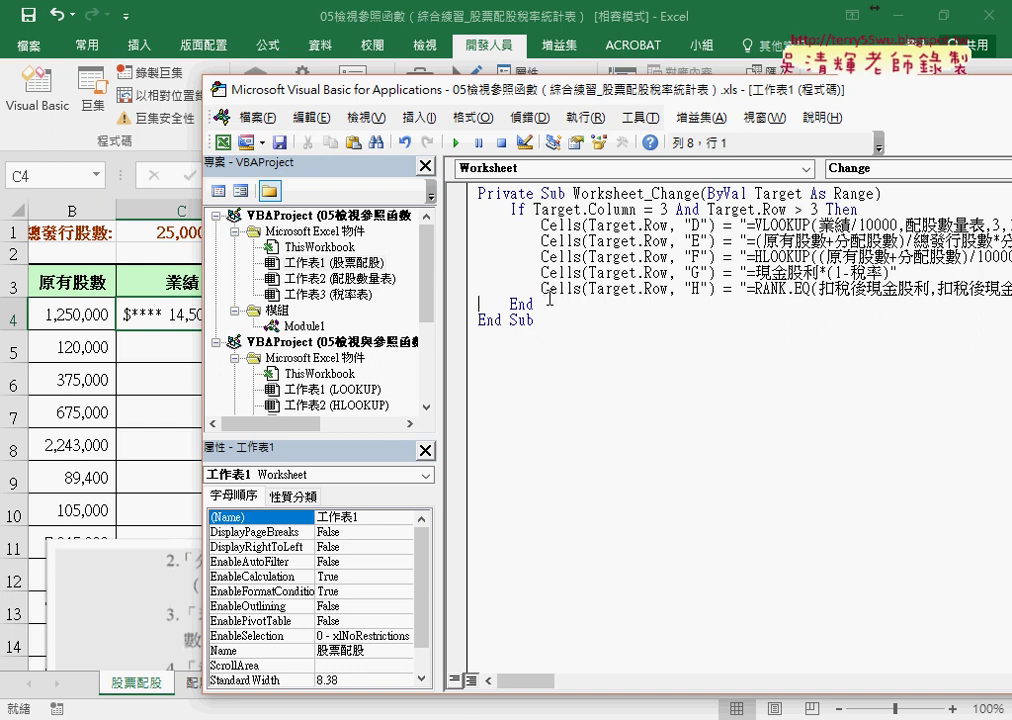
left_click_drag(533, 210, 637, 210)
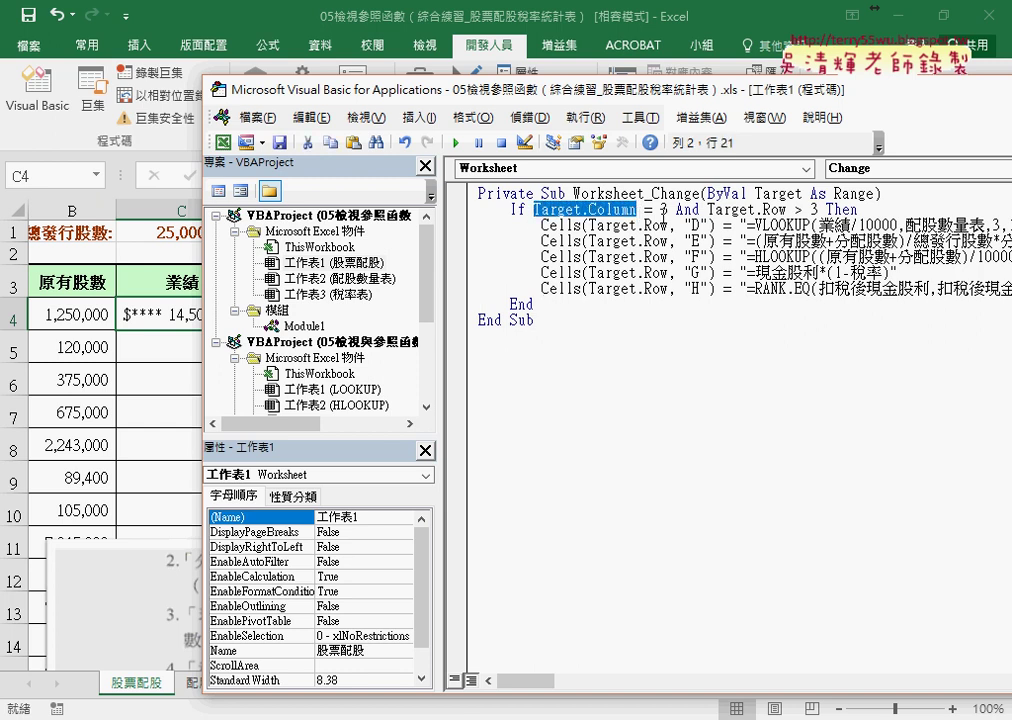
left_click_drag(707, 210, 787, 210)
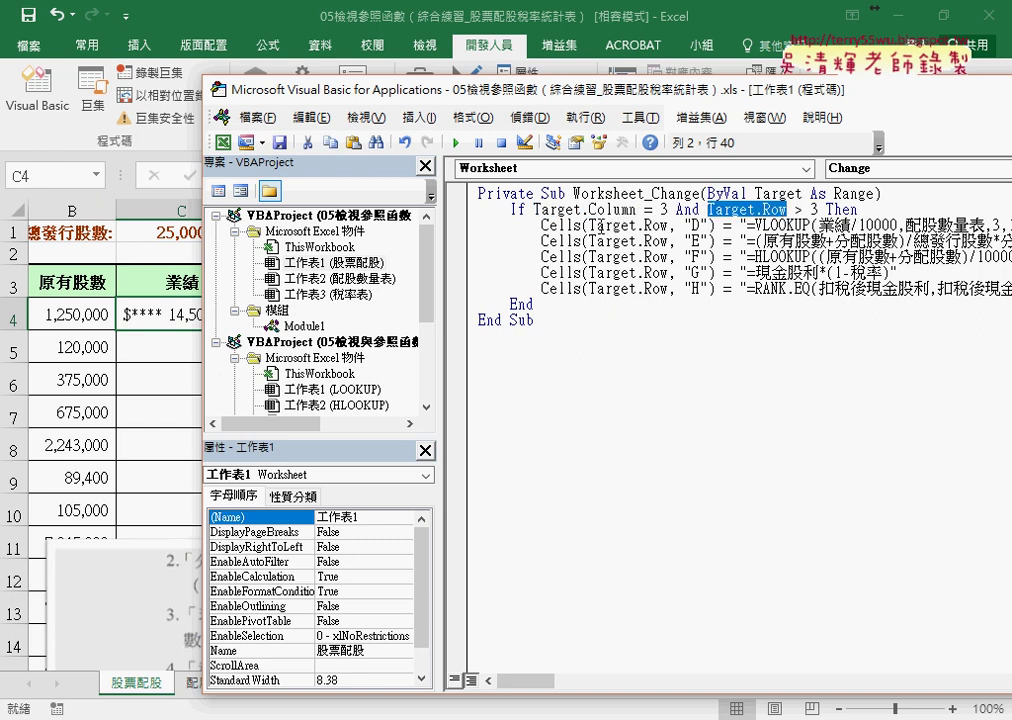
left_click_drag(589, 225, 668, 225)
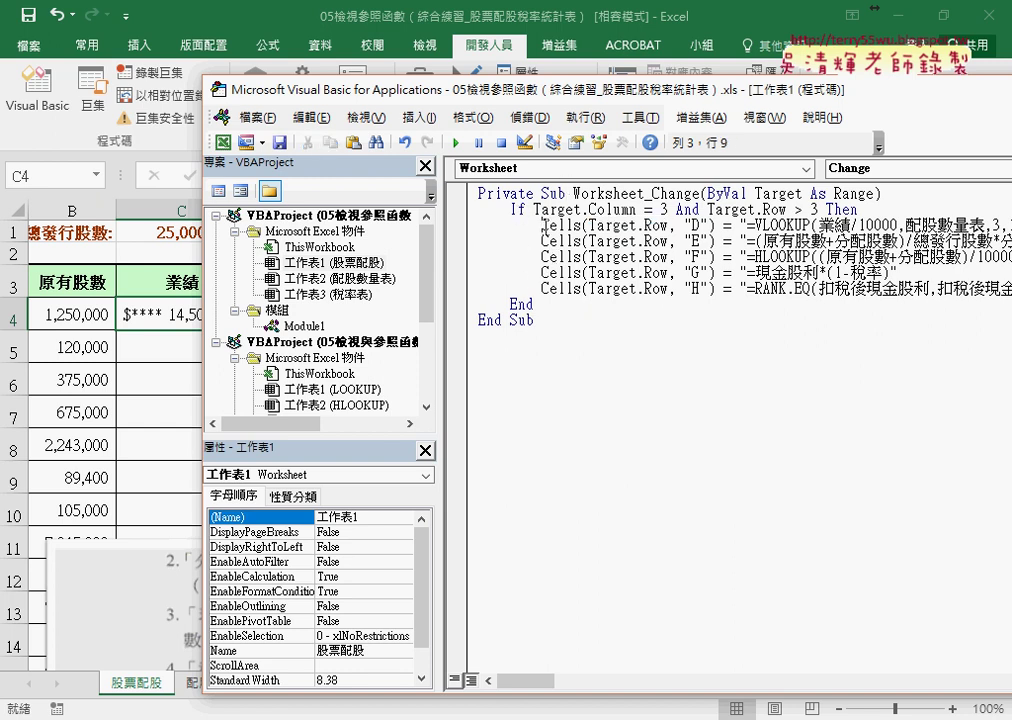
left_click_drag(541, 225, 742, 288)
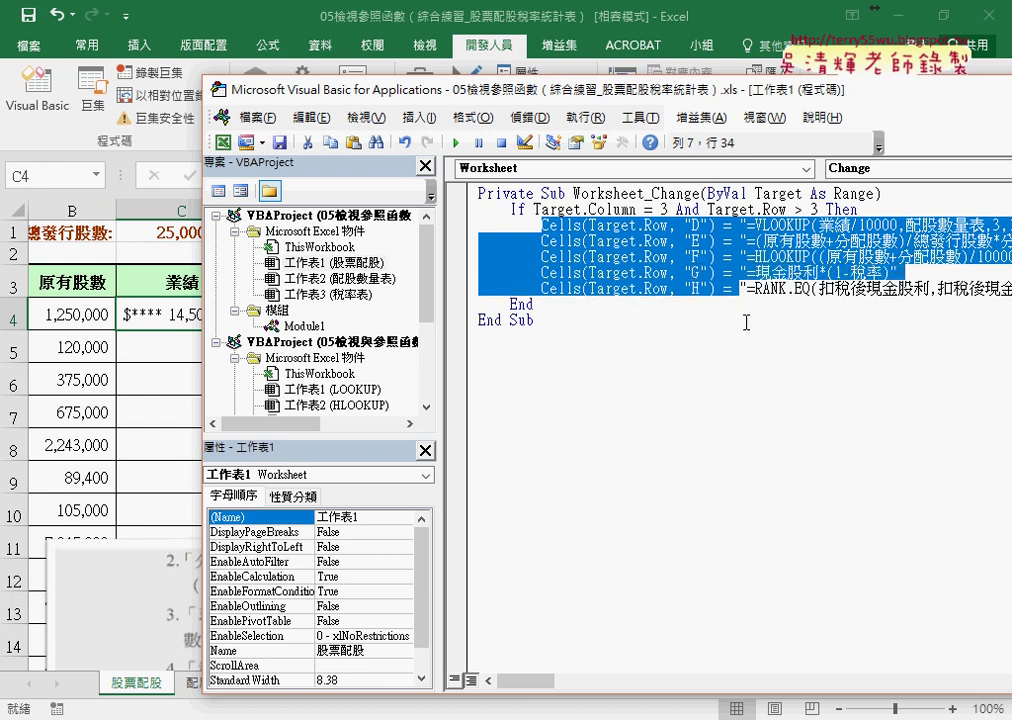
Step: Set a breakpoint on the If line, then enter 8900000 in C5 to run the handler
left_click(458, 225)
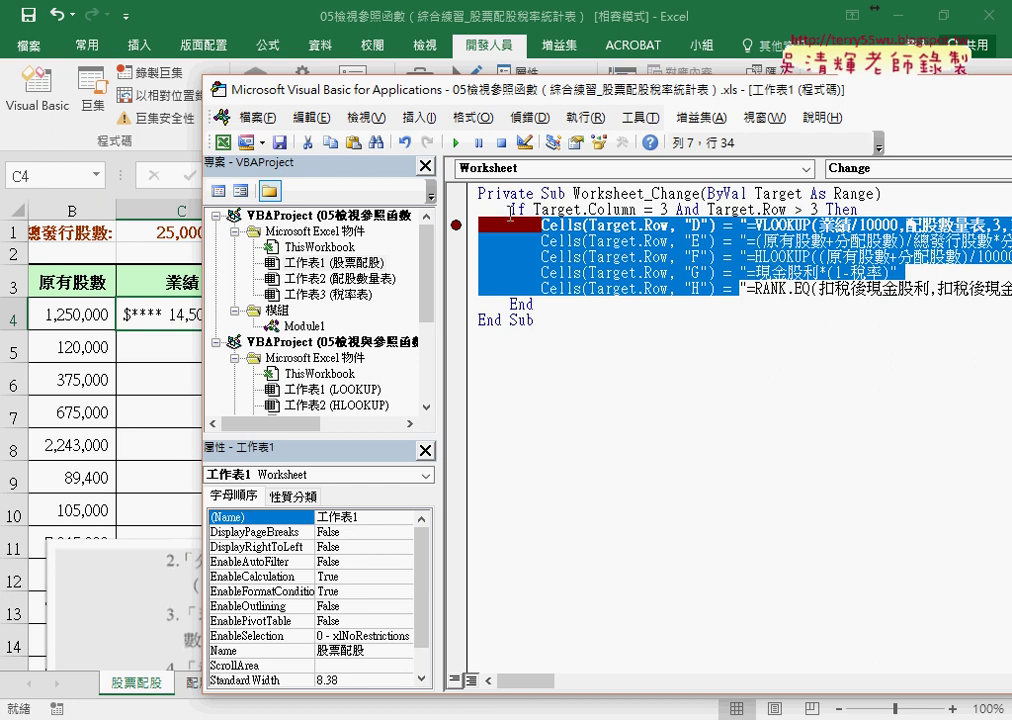
left_click(460, 209)
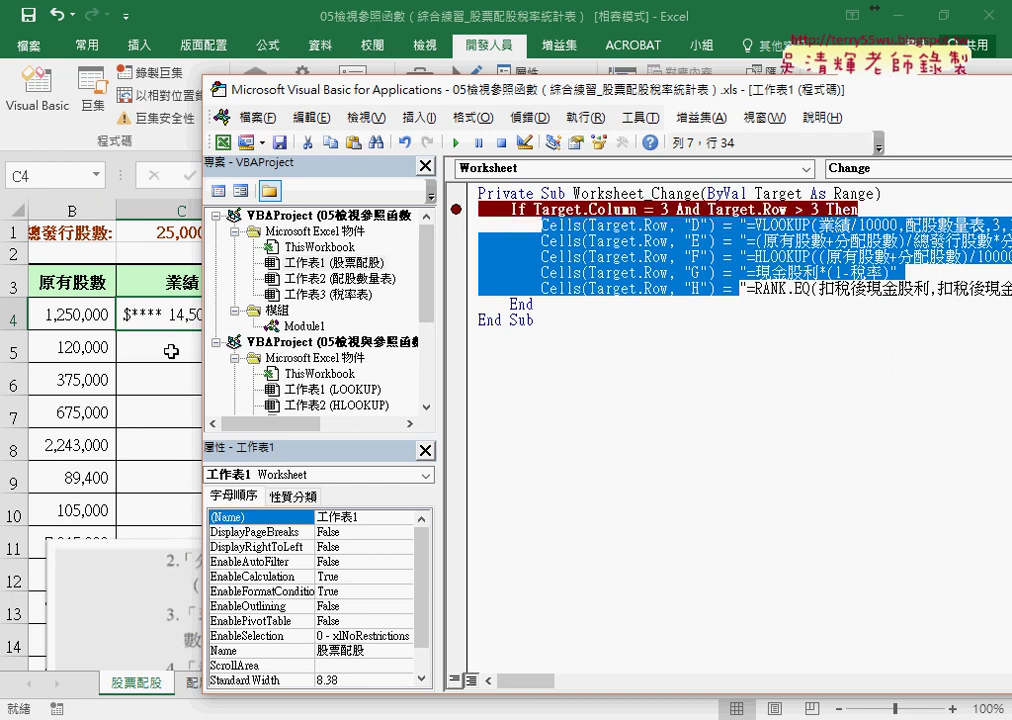
left_click(200, 351)
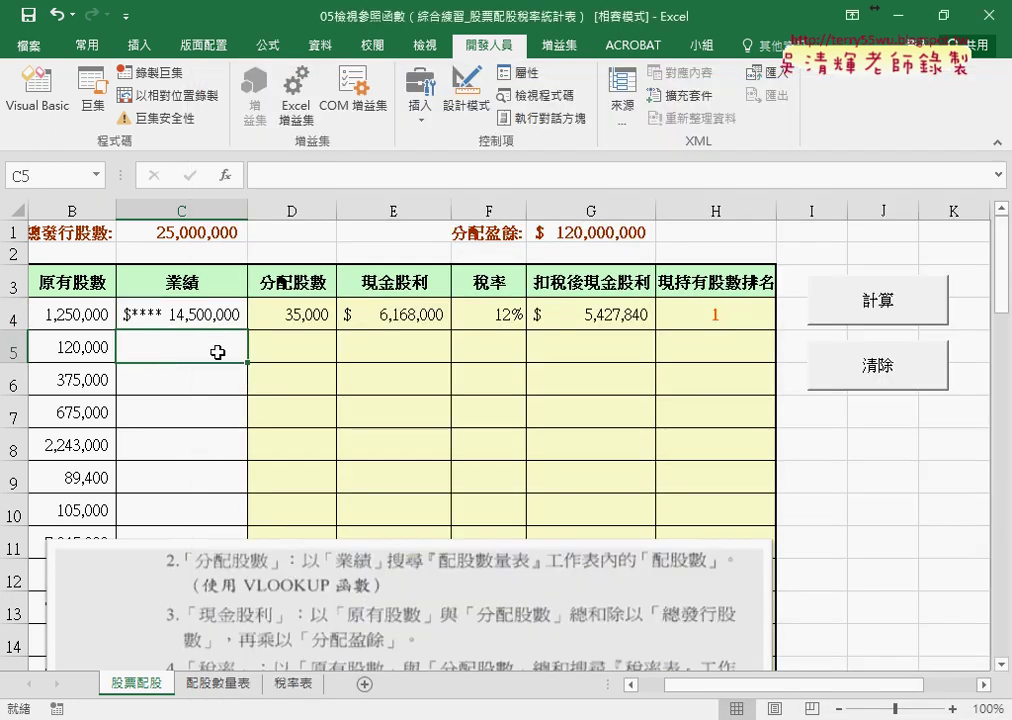
type("8900000")
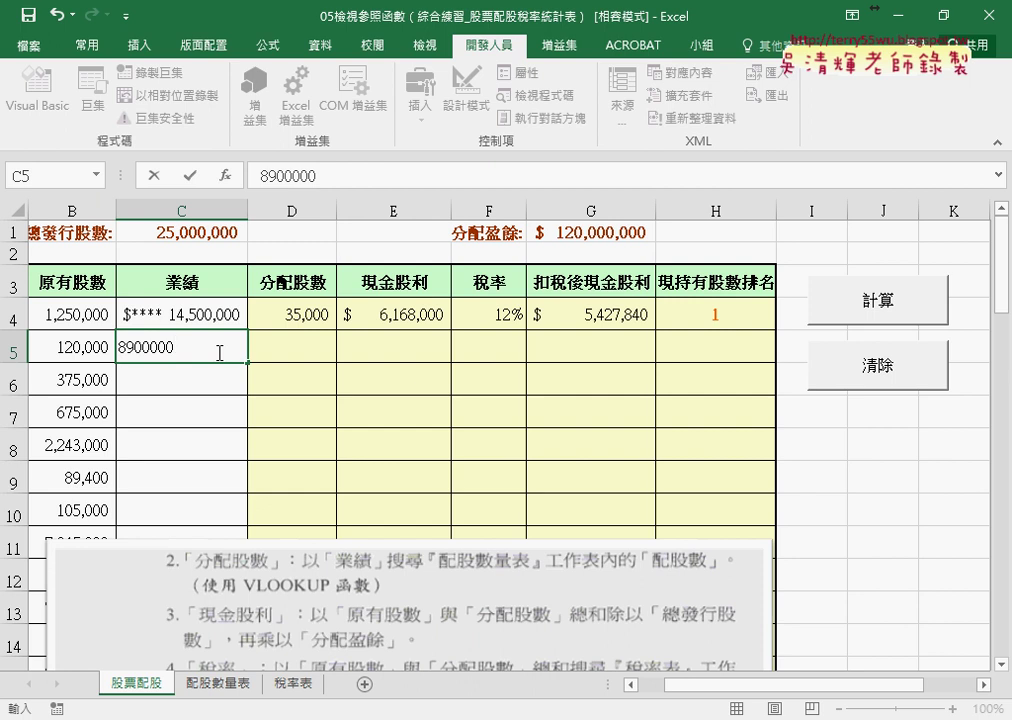
key("Return")
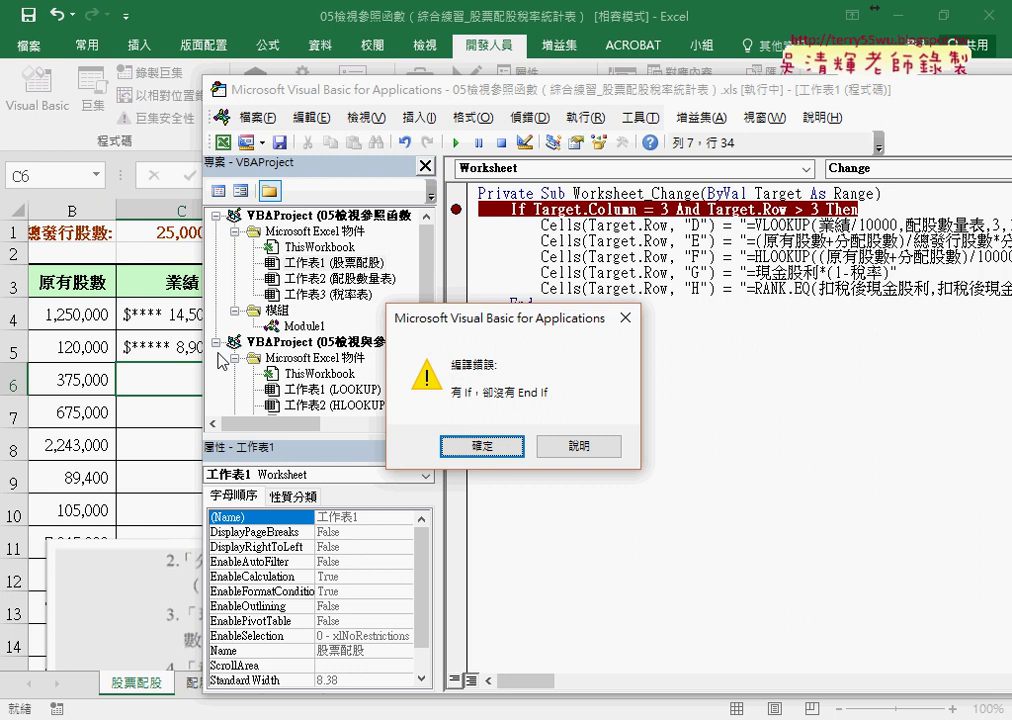
Step: Dismiss the compile error and change the bare End into End If
left_click(505, 453)
left_click(575, 308)
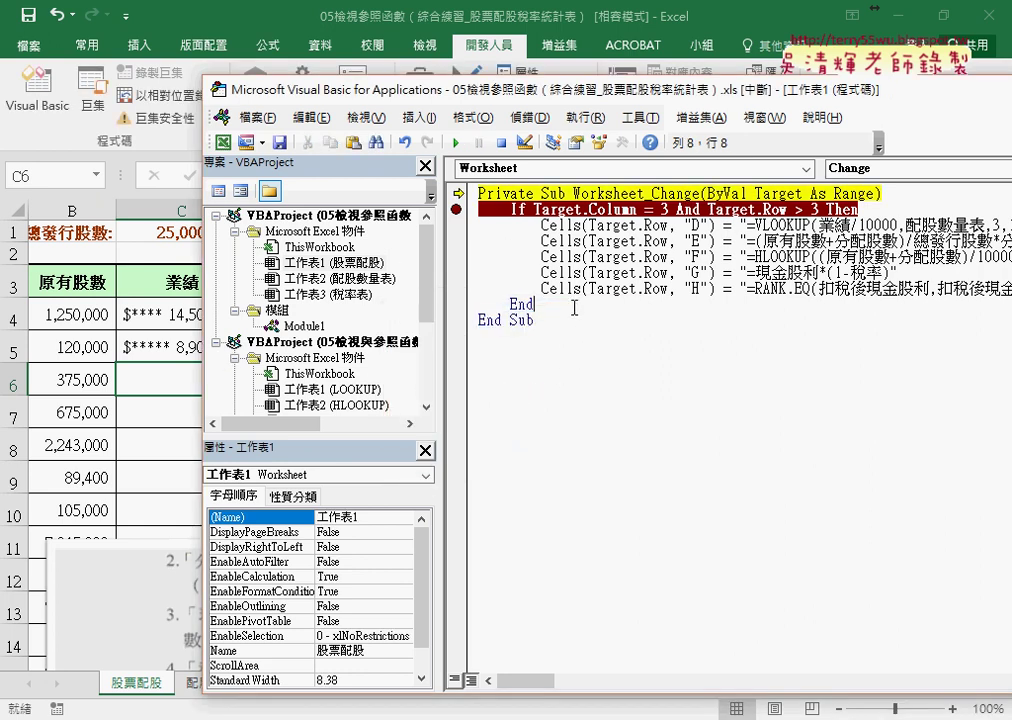
type(" if")
left_click(535, 320)
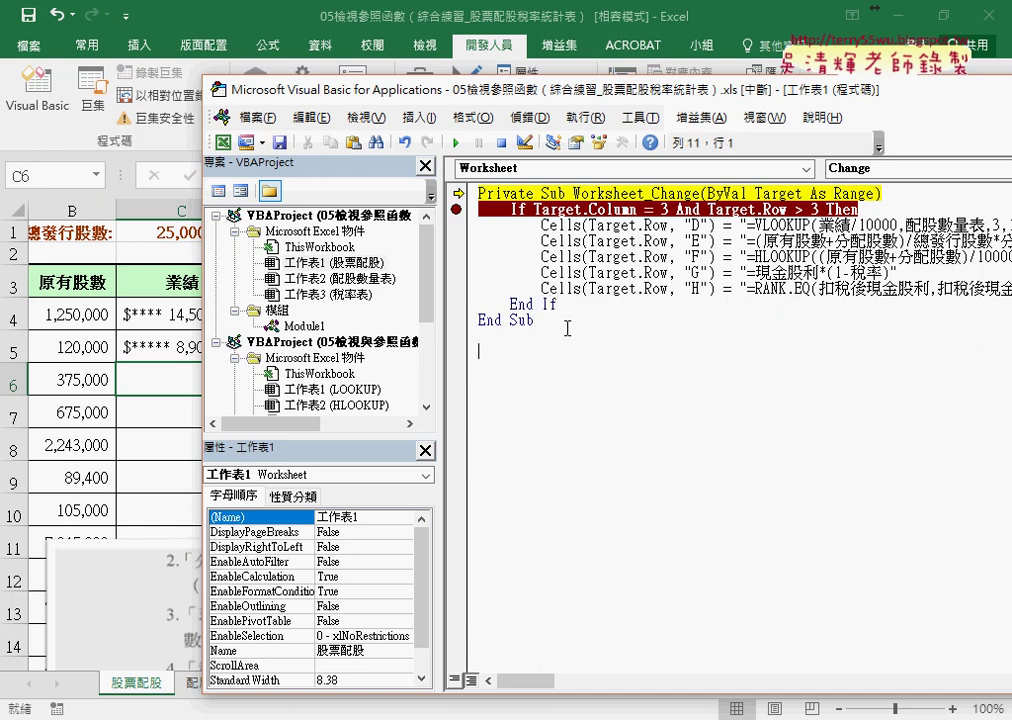
double_click(547, 304)
left_click(630, 388)
key("ctrl+Home")
Step: Step with F8 to the If line, inspect the column and row tests, then step to the column D line
key("F8")
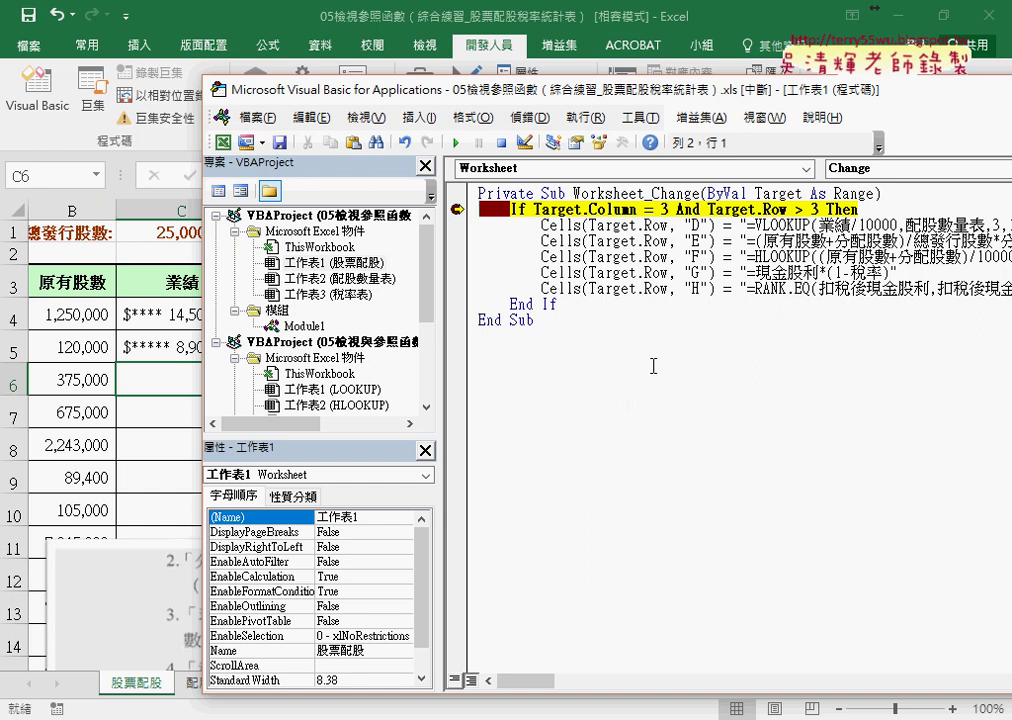
left_click_drag(534, 209, 668, 209)
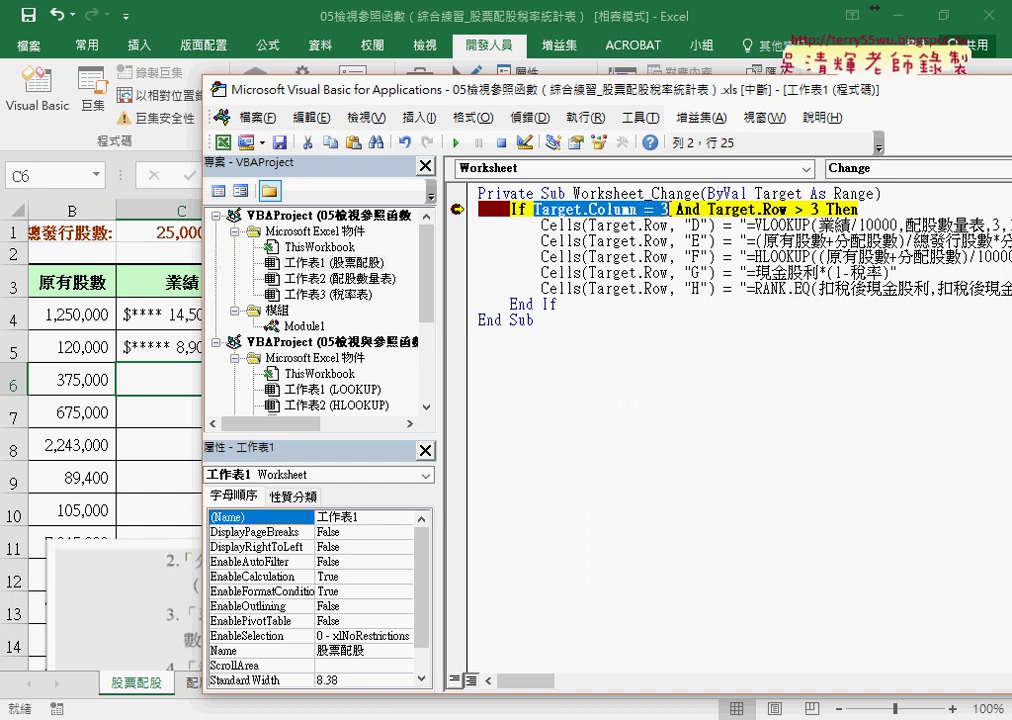
mouse_move(599, 212)
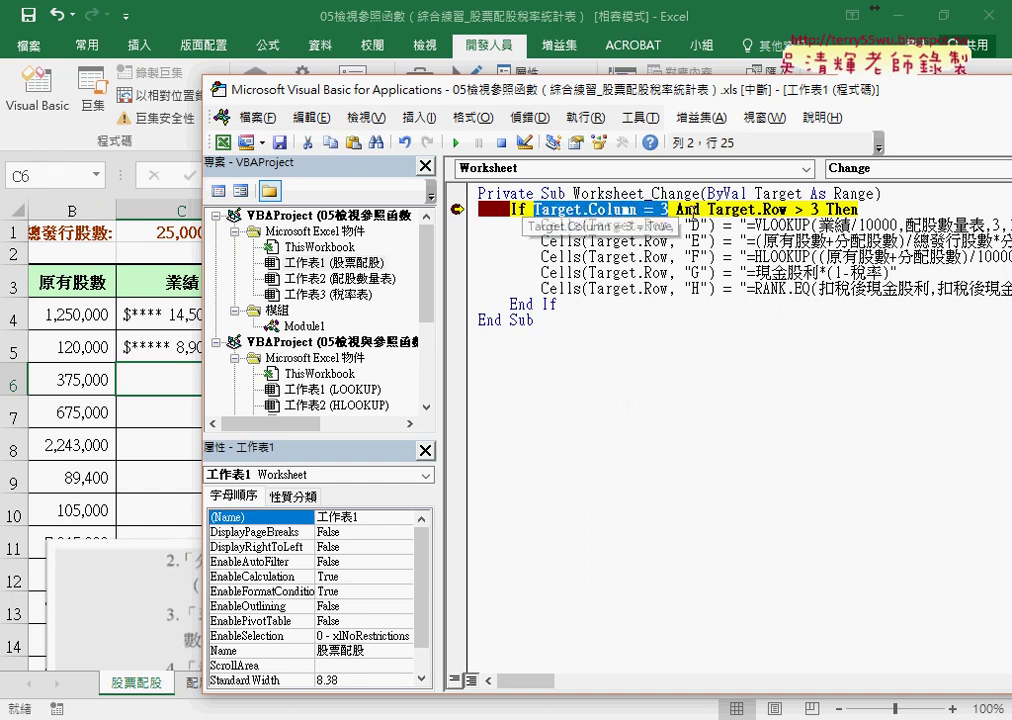
left_click_drag(708, 209, 820, 209)
mouse_move(760, 219)
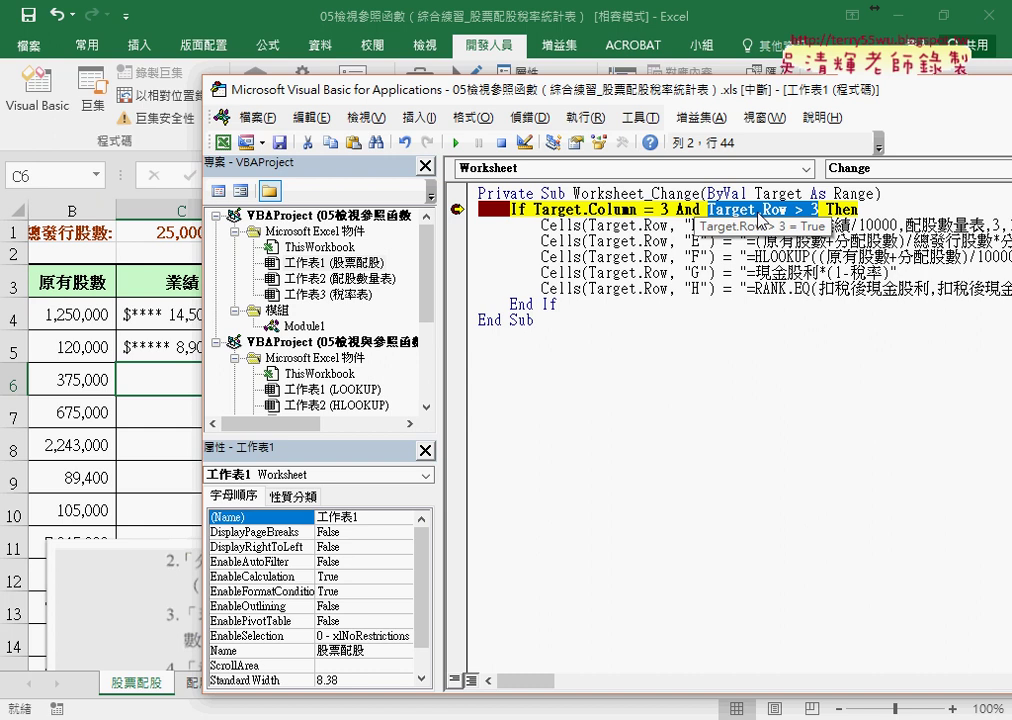
key("F8")
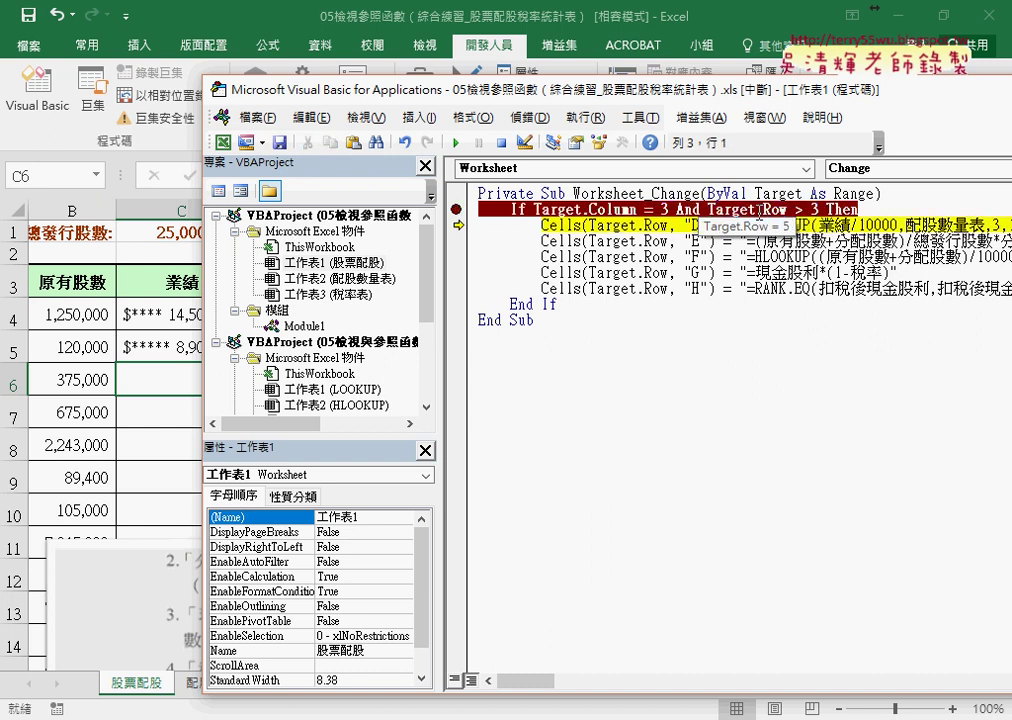
left_click_drag(484, 98, 354, 389)
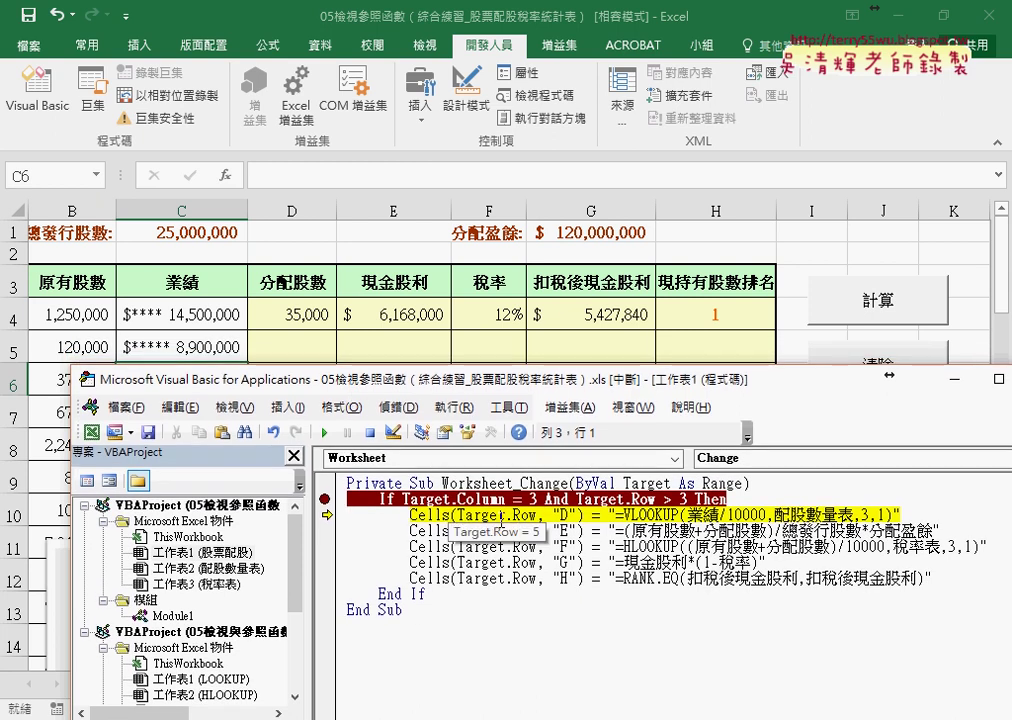
Step: Step through the change handler with F8 until D5 fills with 25,000
mouse_move(489, 517)
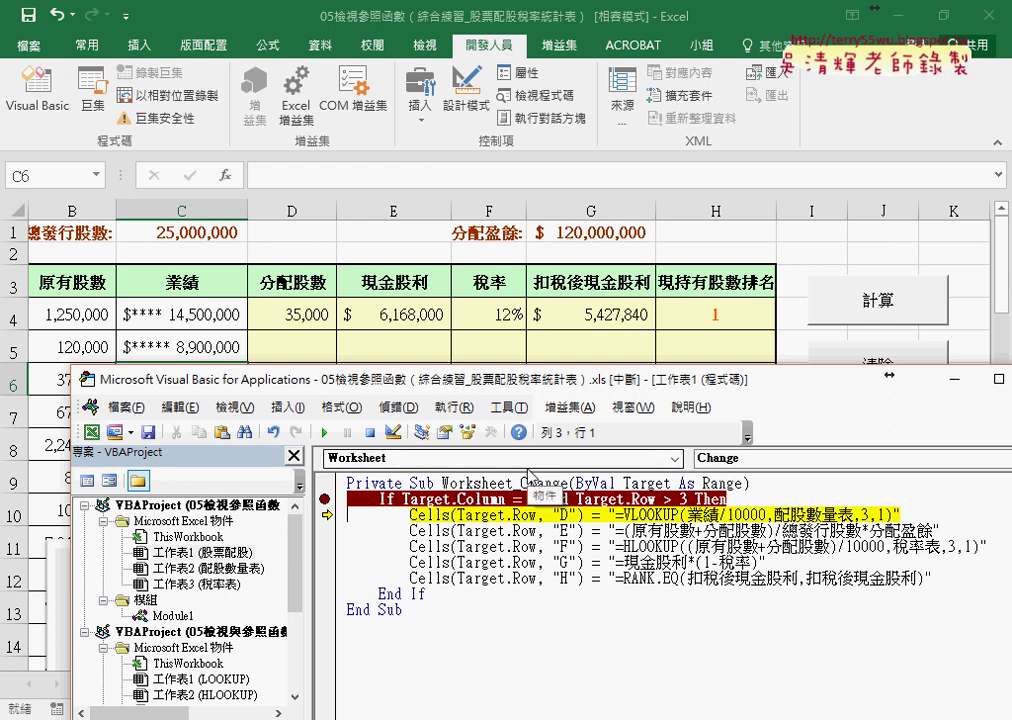
key("F8")
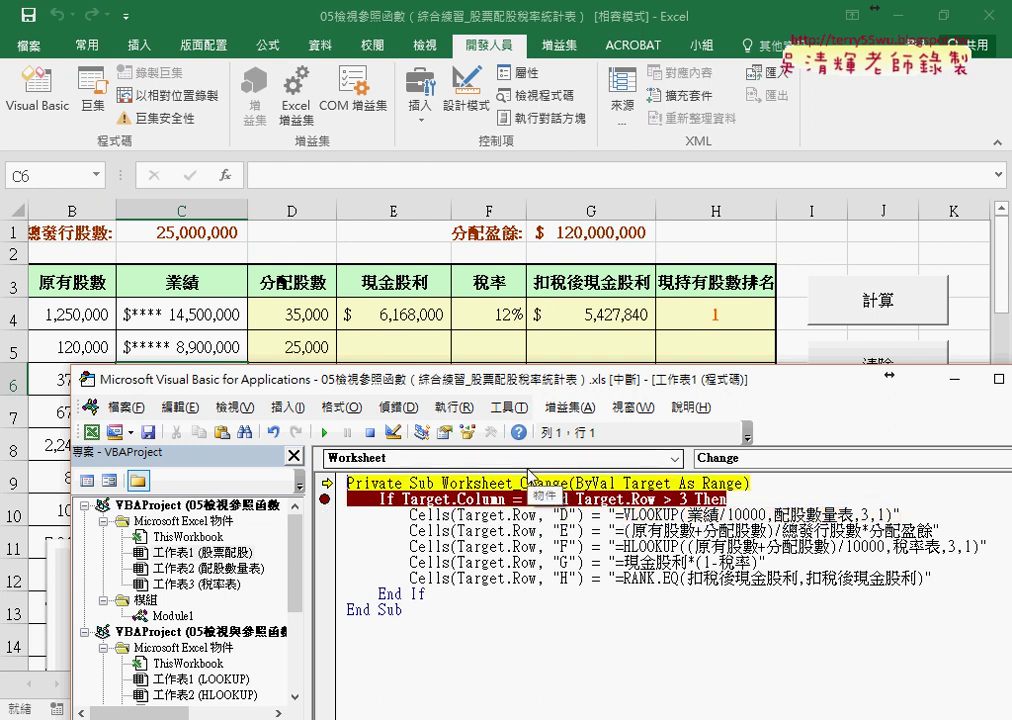
key("F8")
key("F8")
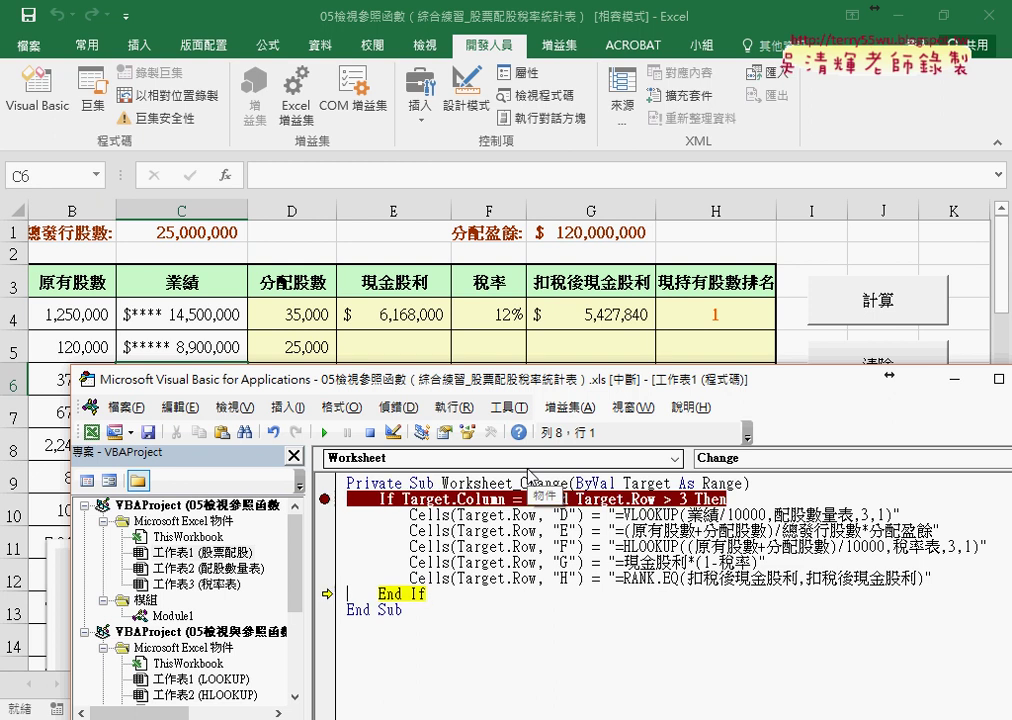
key("F8")
key("F8")
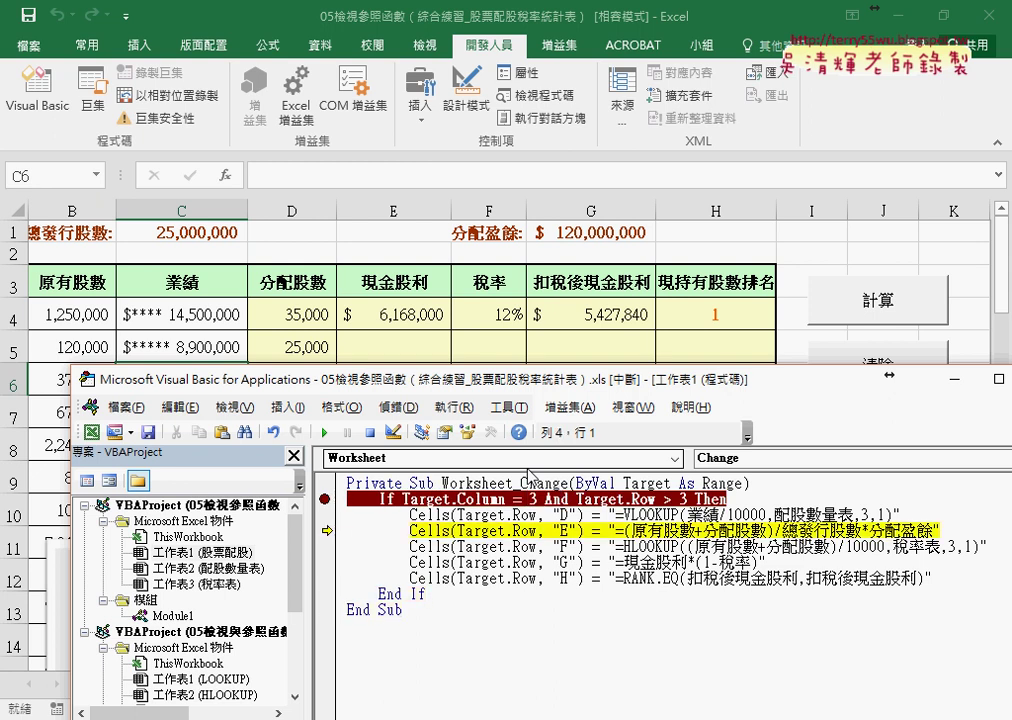
key("F8")
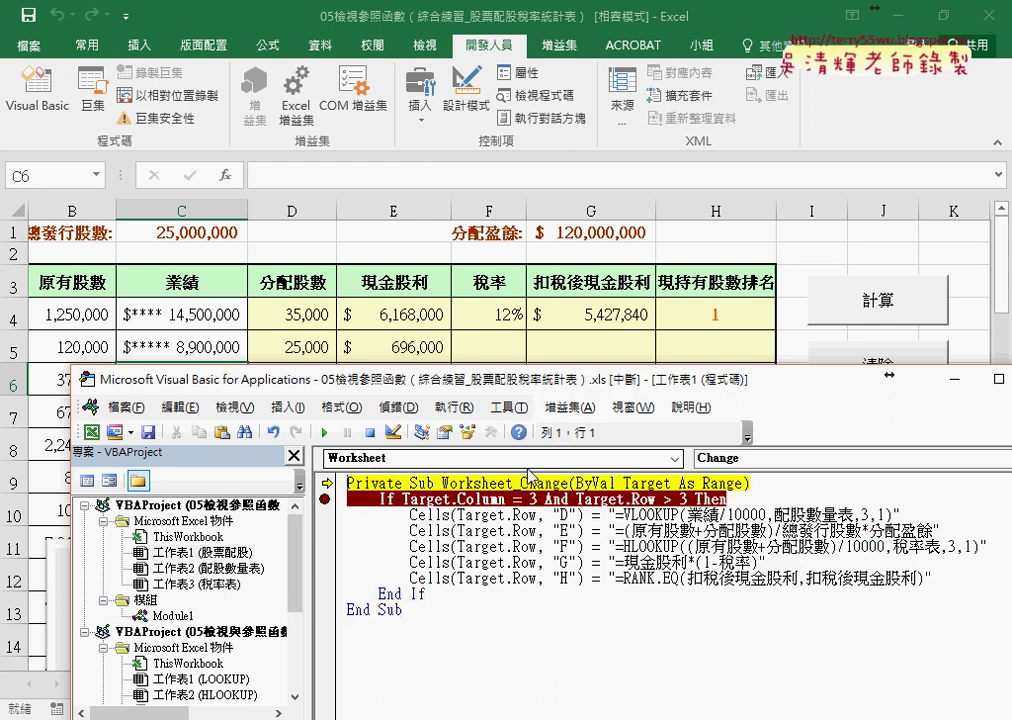
Step: Move the breakpoint to End If and let the macro finish row 5 with $654,240 after tax and rank 2
left_click(326, 594)
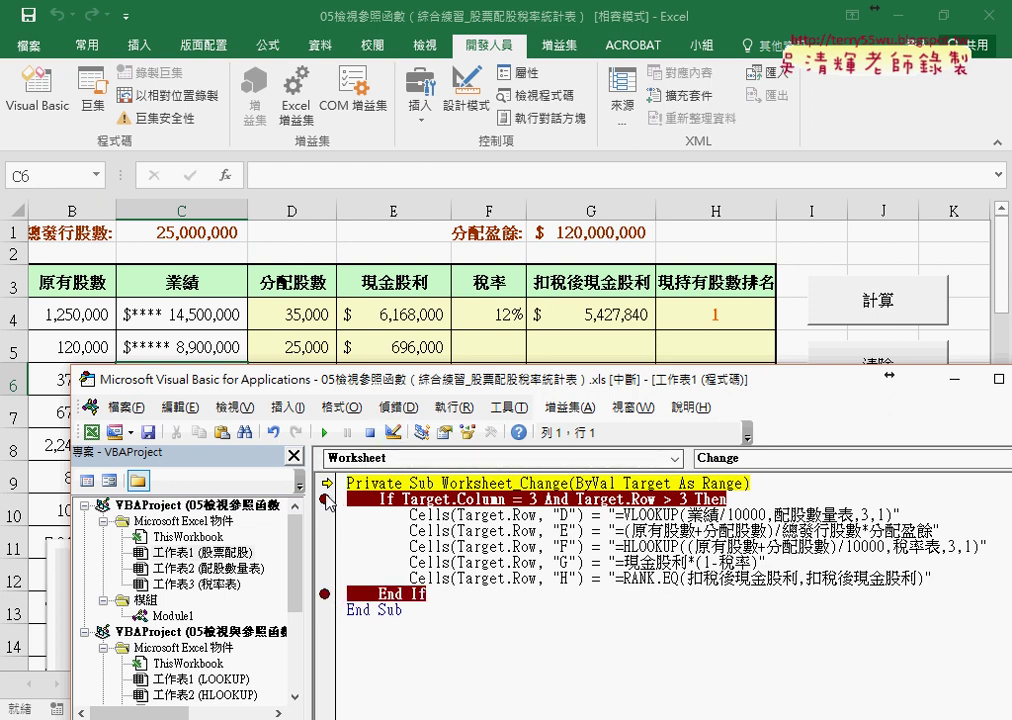
left_click(326, 498)
left_click(325, 433)
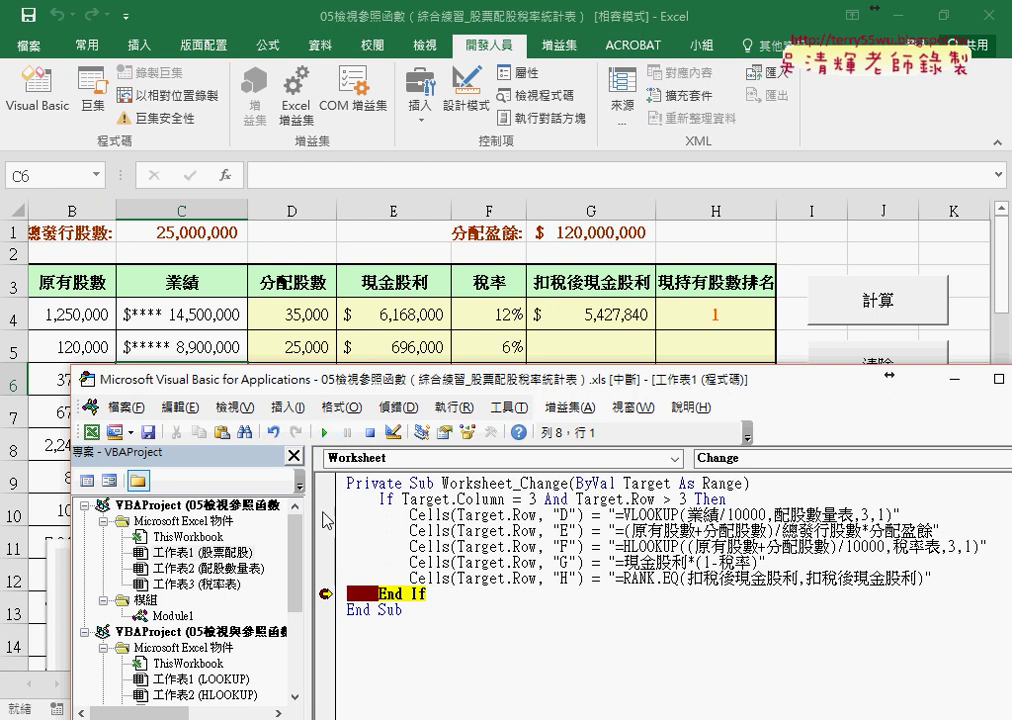
left_click(326, 593)
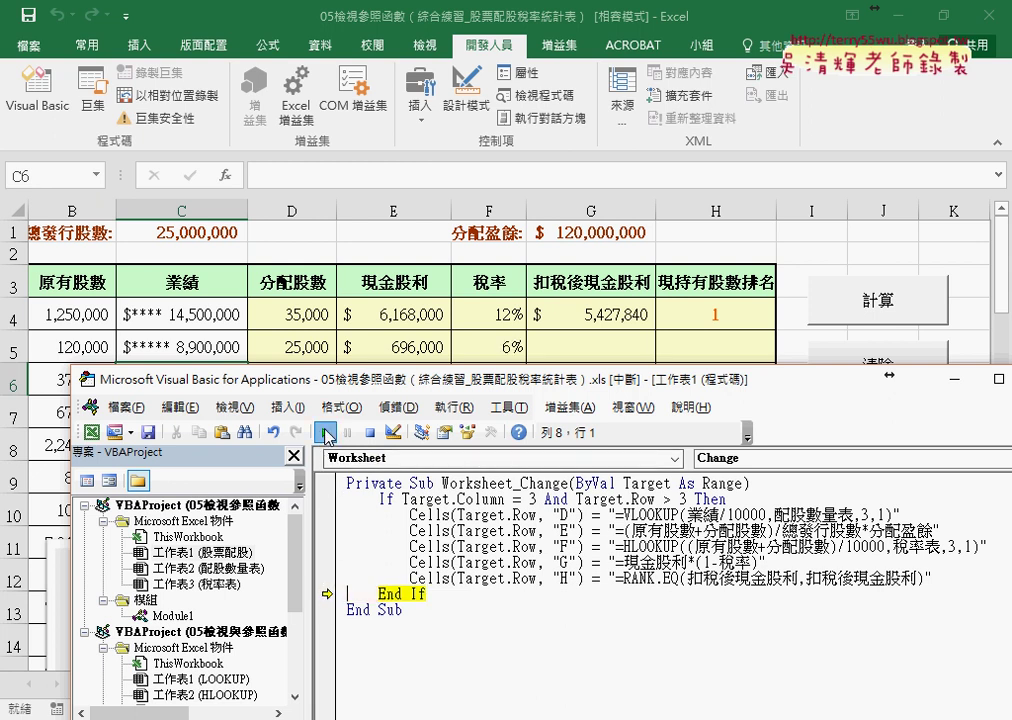
left_click(325, 433)
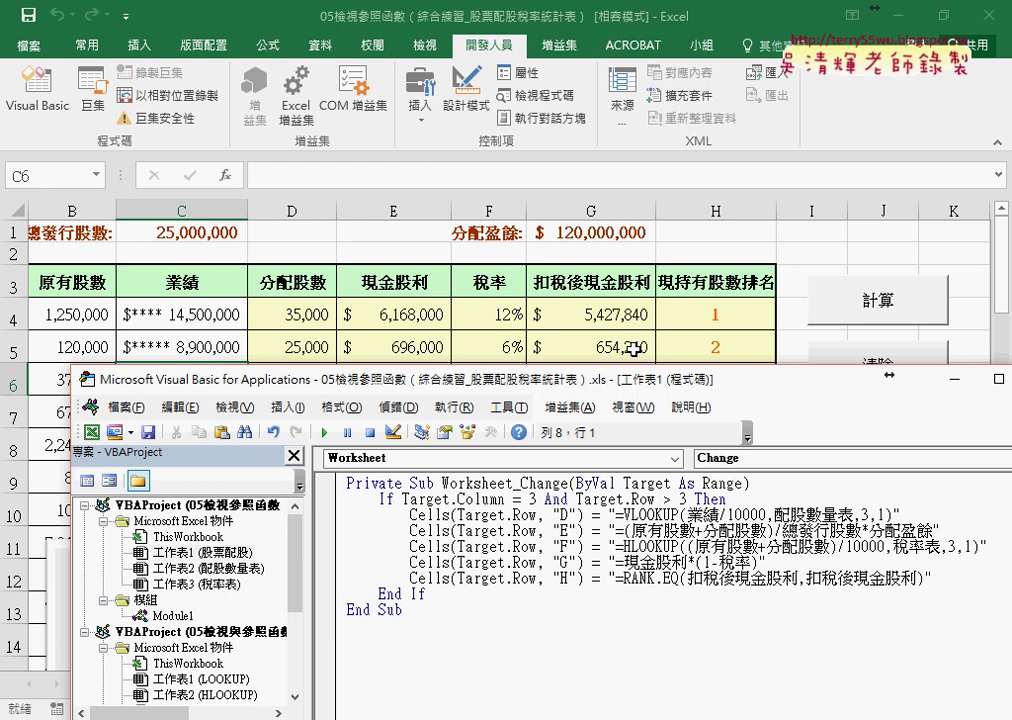
left_click(140, 340)
Step: Enter 業績 5,600,000 in C6 and 6,522,202 in C7, then delete C7's value again
left_click(180, 382)
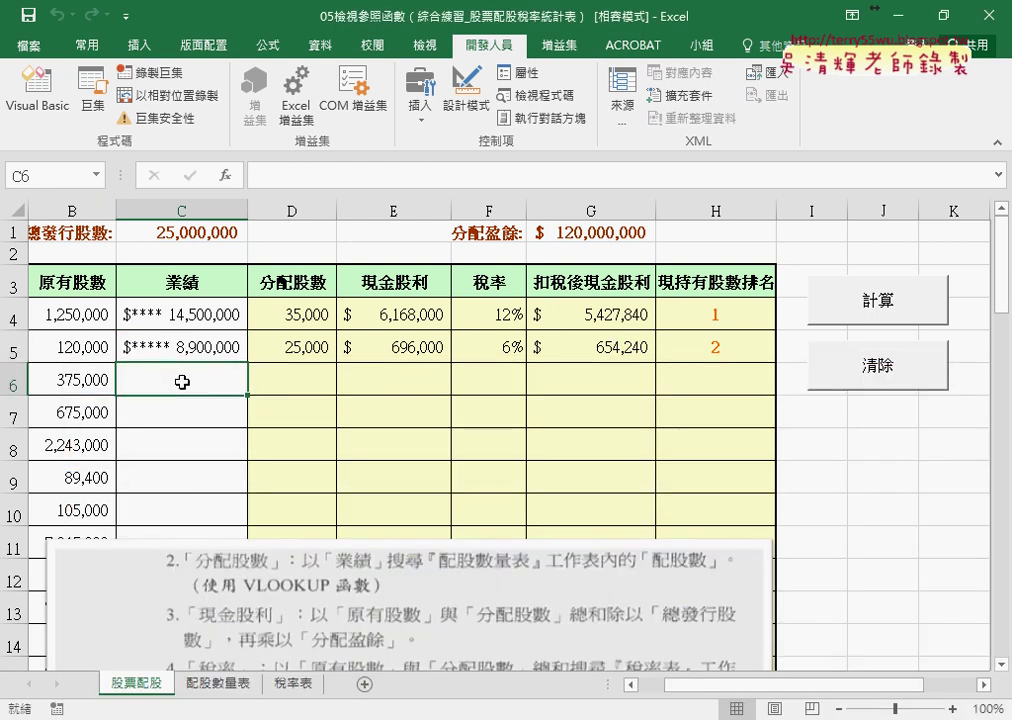
type("5,600,000")
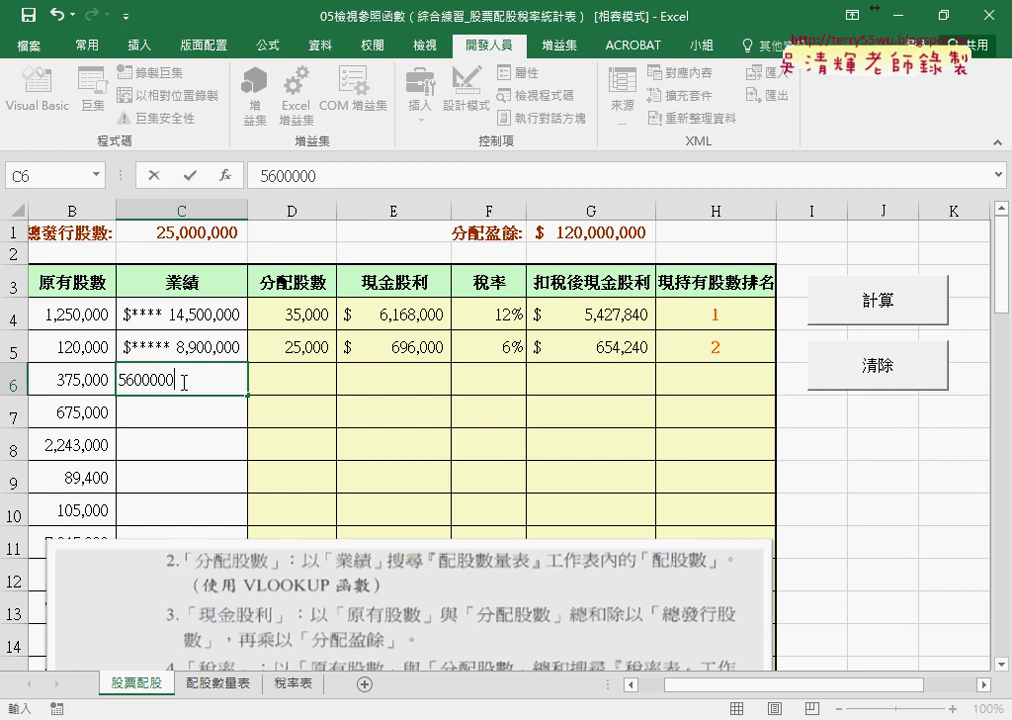
key("Return")
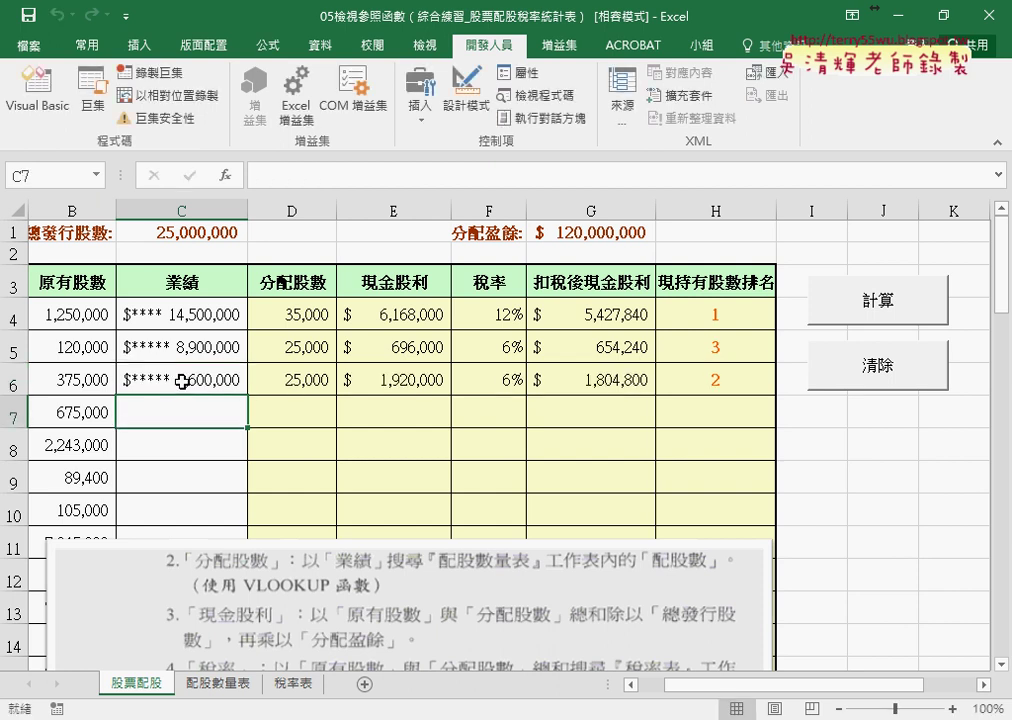
type("652220")
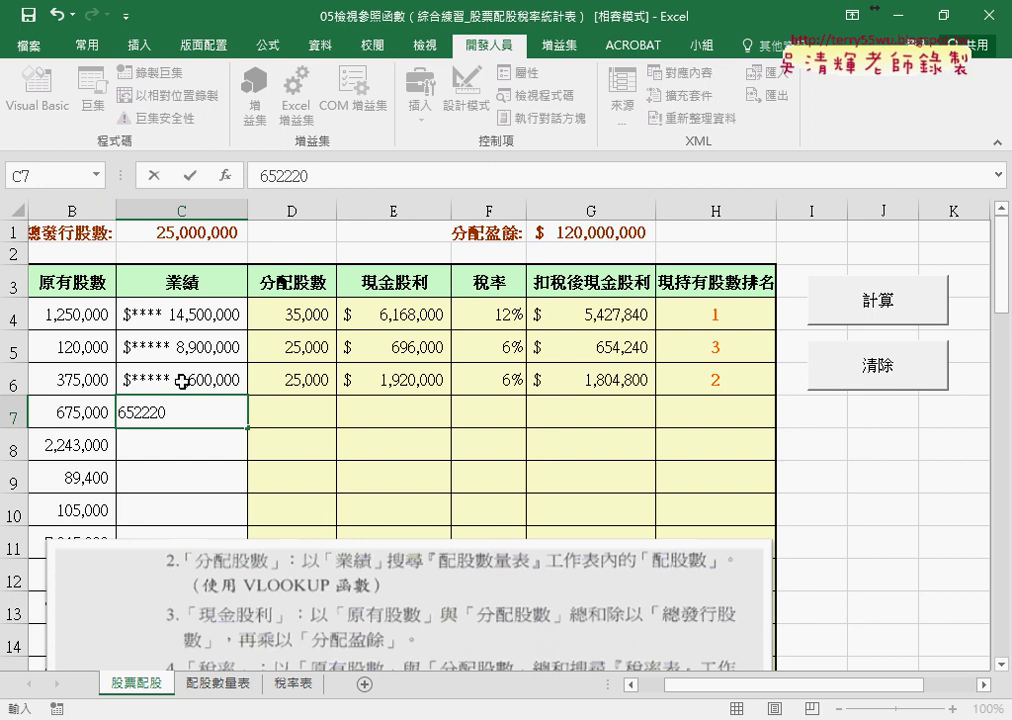
type("2")
key("Return")
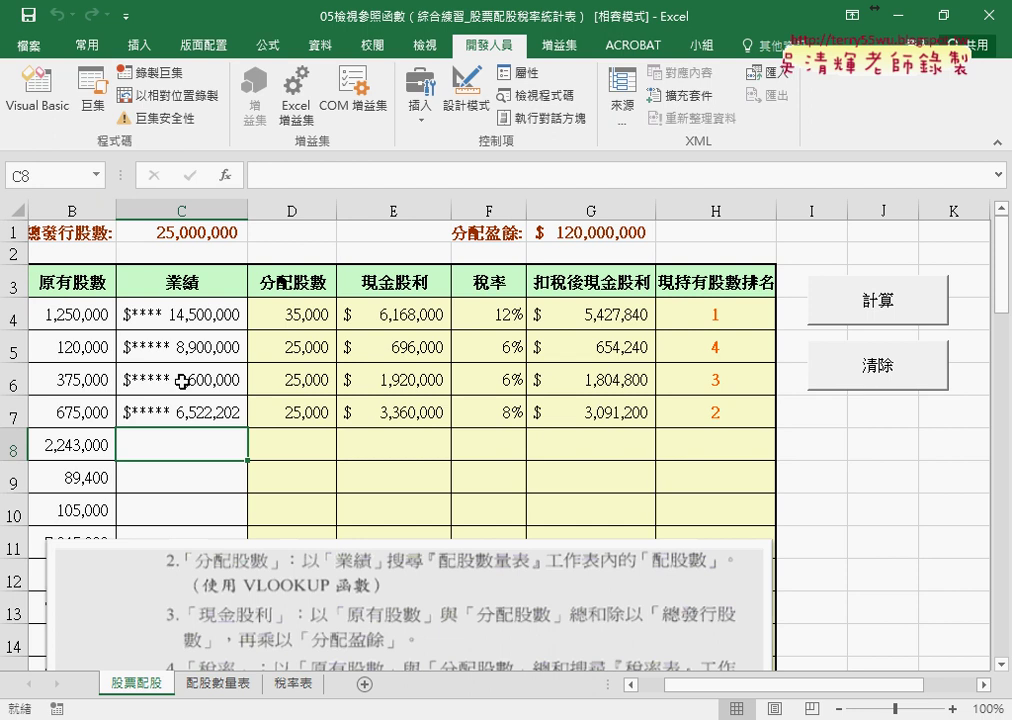
left_click(183, 411)
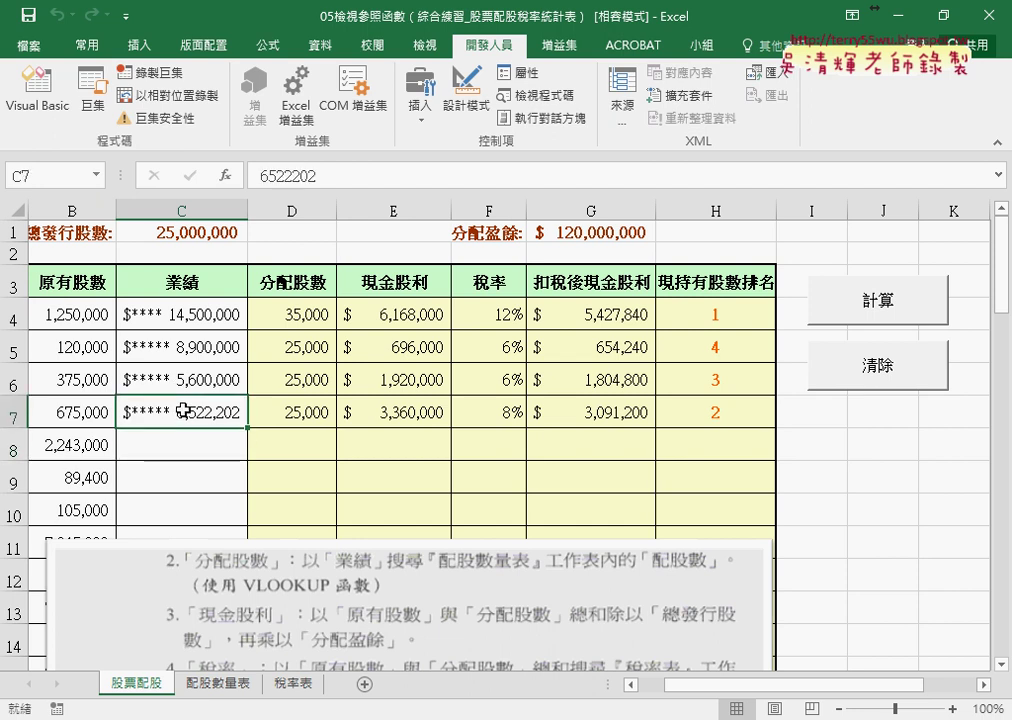
key("Delete")
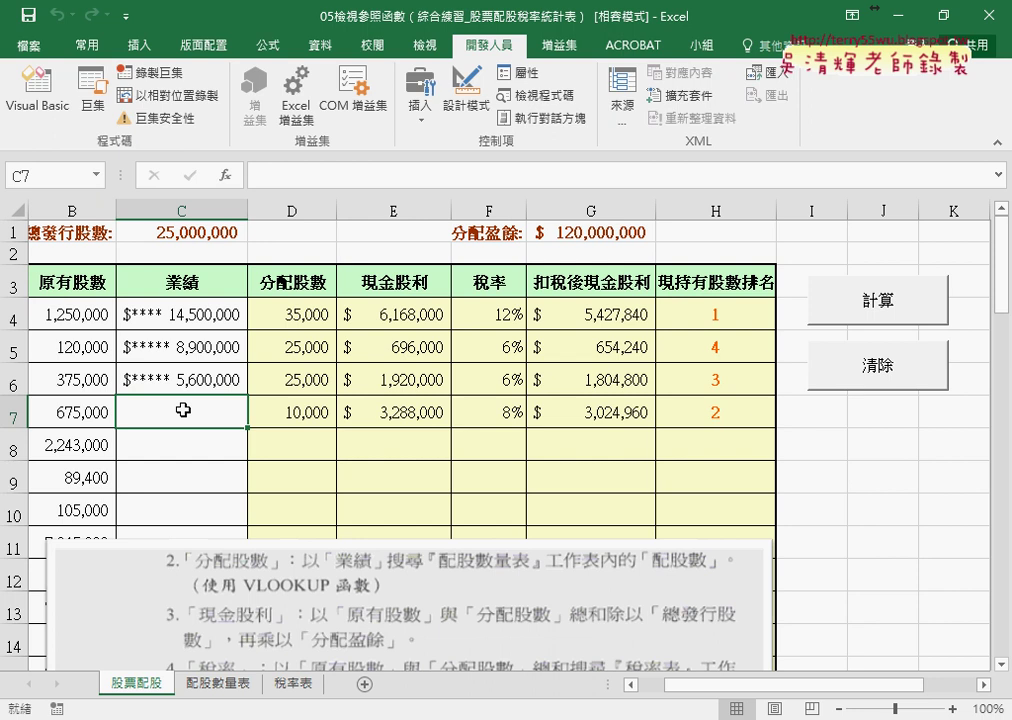
Step: Clear D7:H7, the 業績 in C6, and D6:H6 so rows 6 and 7 are empty
left_click_drag(280, 412, 674, 412)
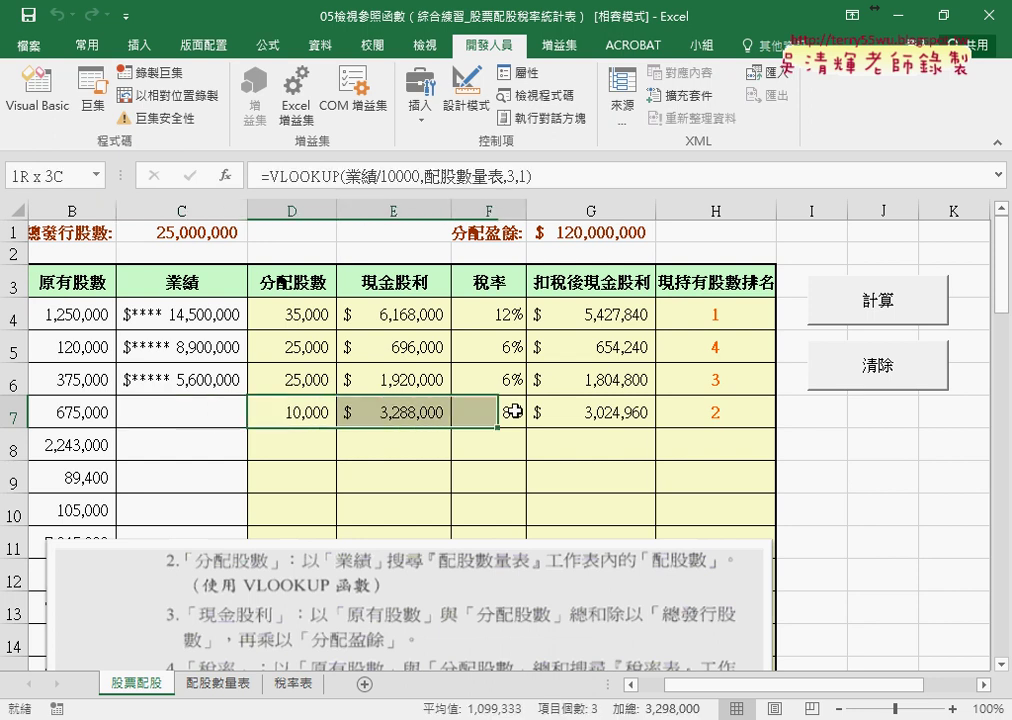
key("Delete")
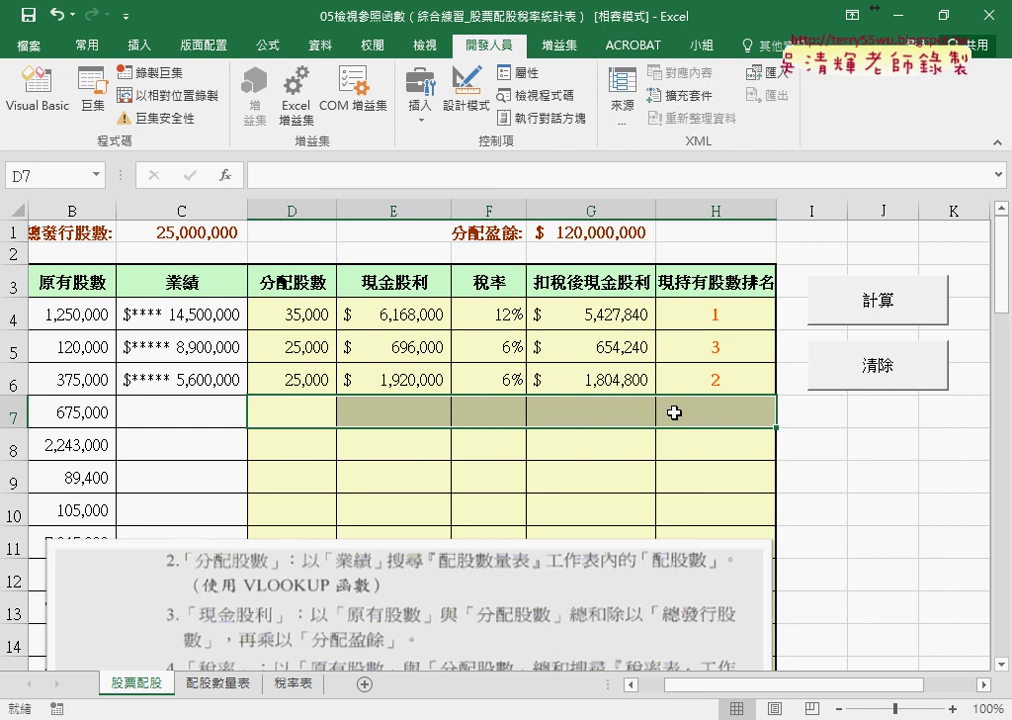
left_click(183, 386)
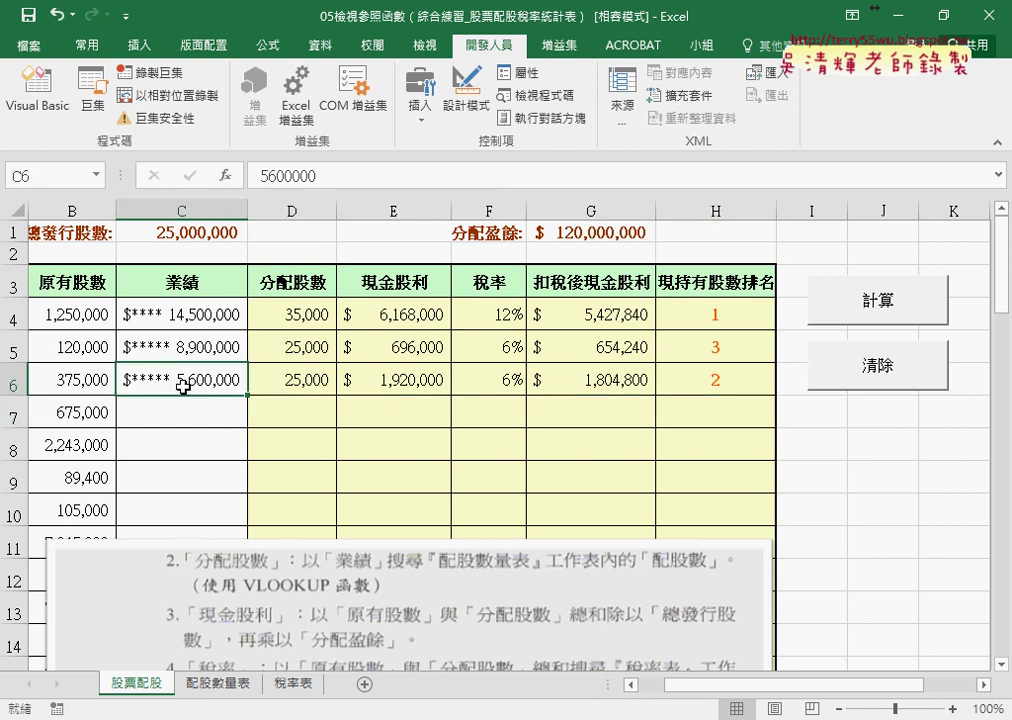
key("Delete")
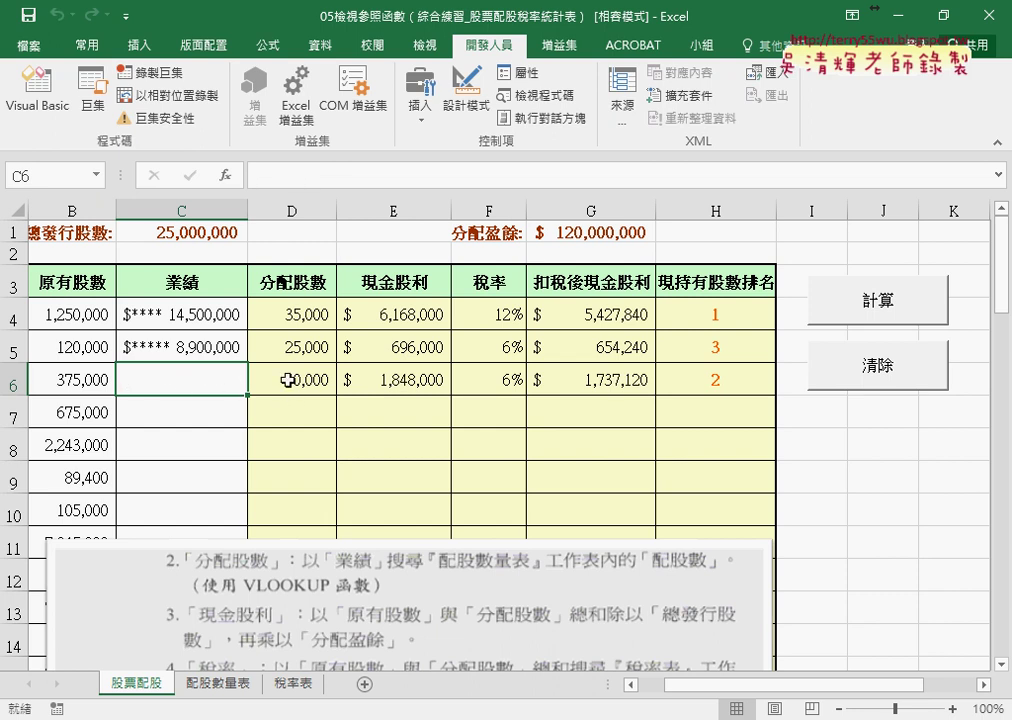
left_click_drag(294, 386, 704, 377)
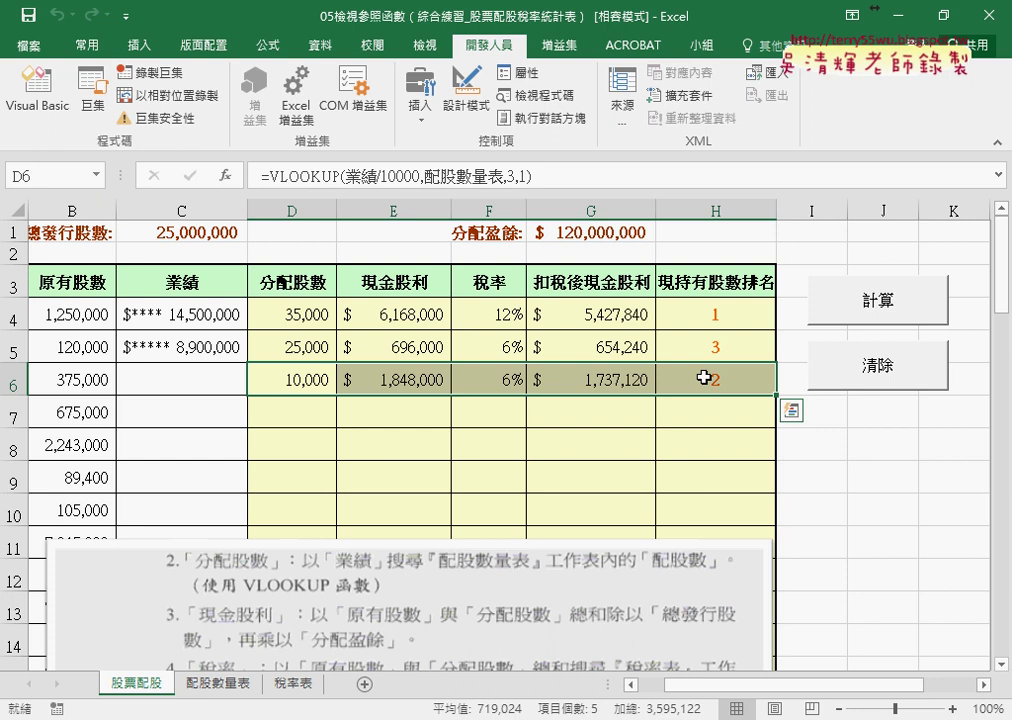
key("Delete")
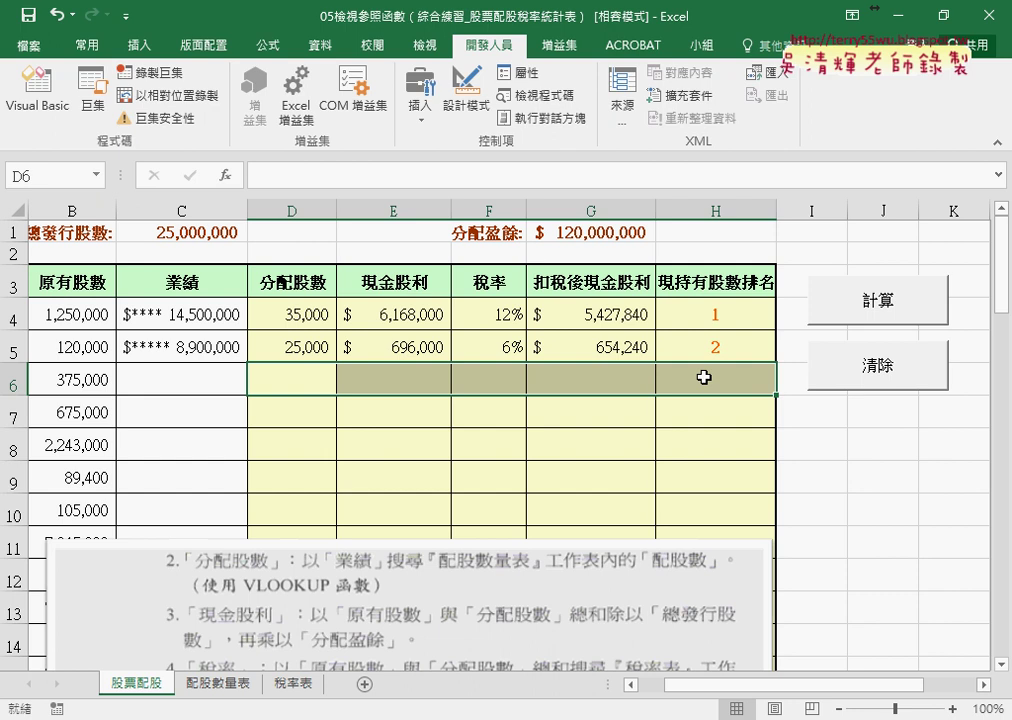
mouse_move(265, 712)
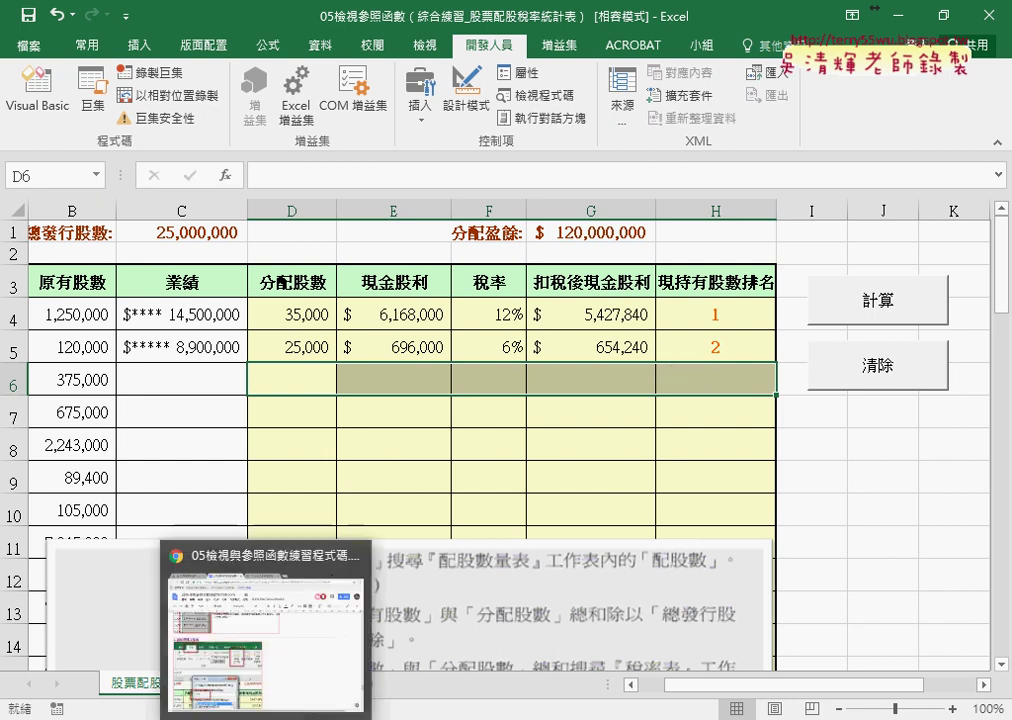
left_click(289, 662)
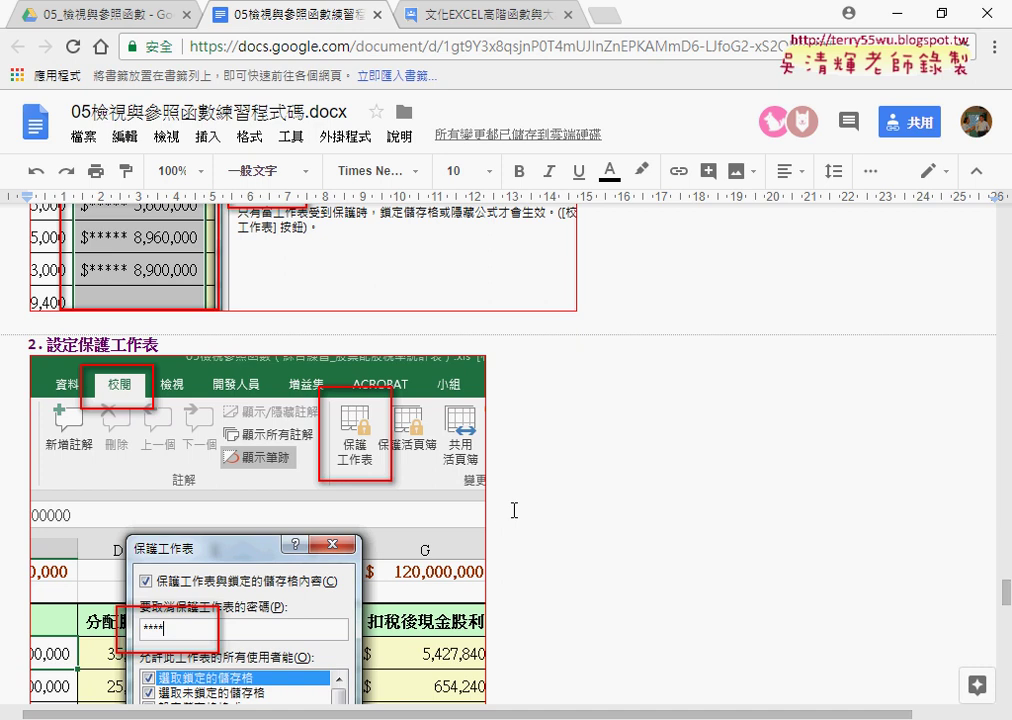
scroll(500, 516, "up", 4)
scroll(505, 514, "up", 4)
scroll(514, 510, "up", 4)
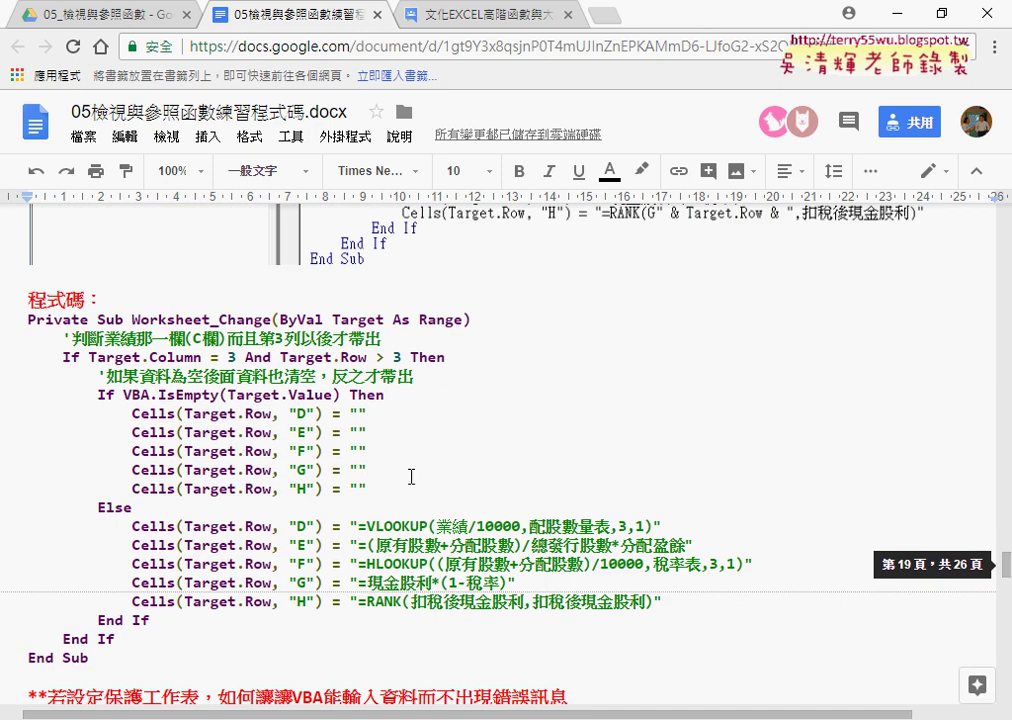
left_click(170, 357)
left_click_drag(95, 396, 383, 396)
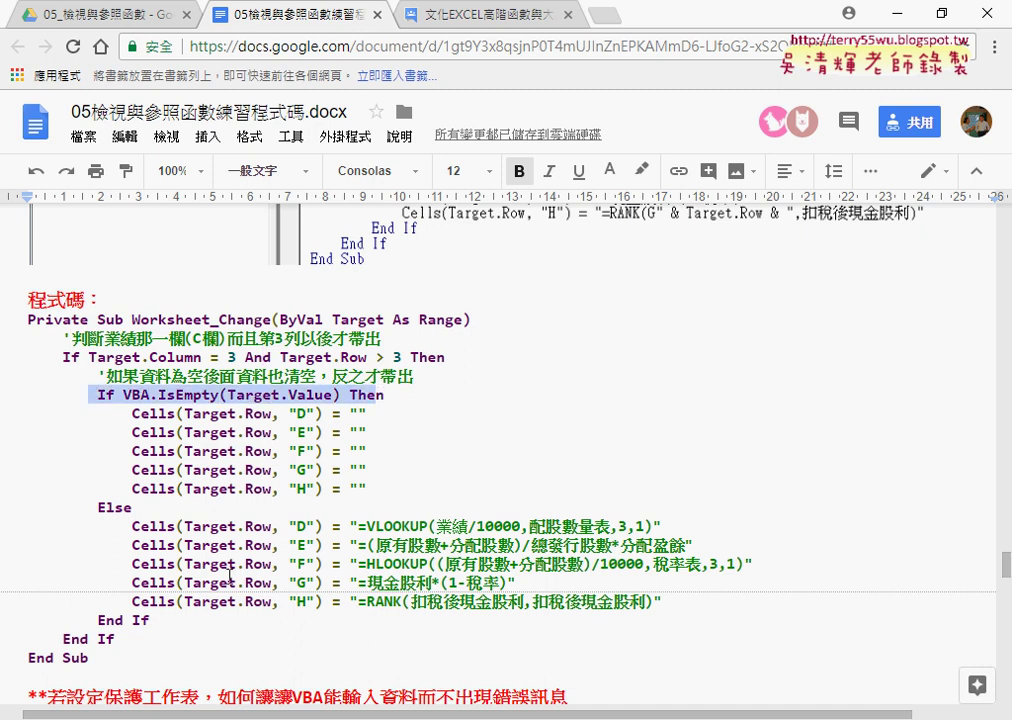
left_click_drag(150, 620, 3, 395)
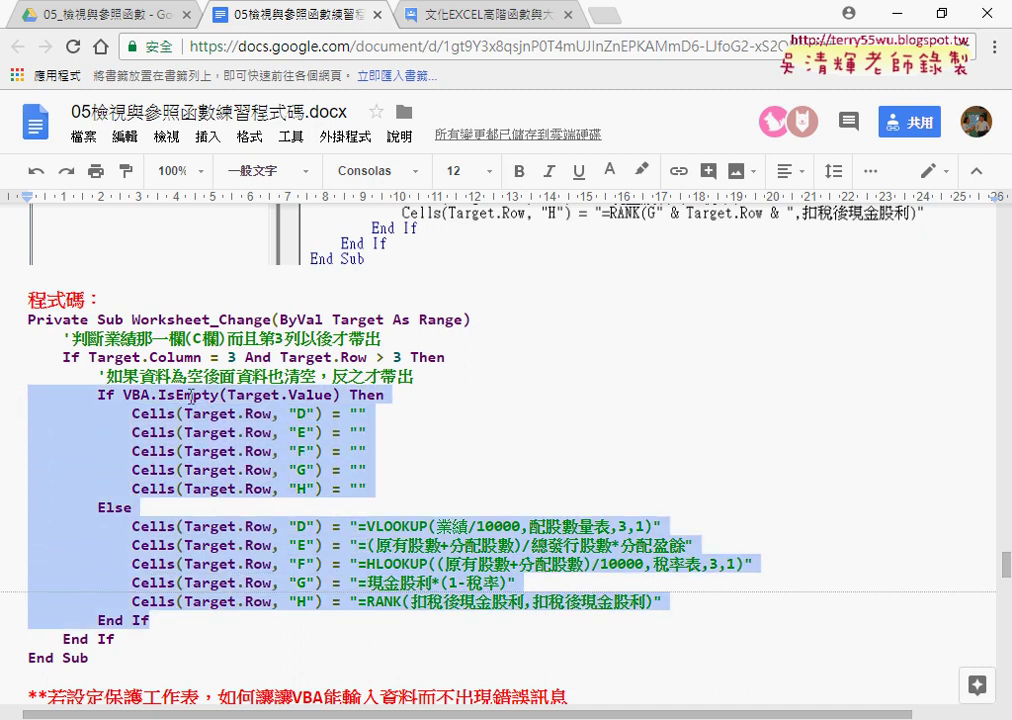
left_click_drag(281, 395, 336, 395)
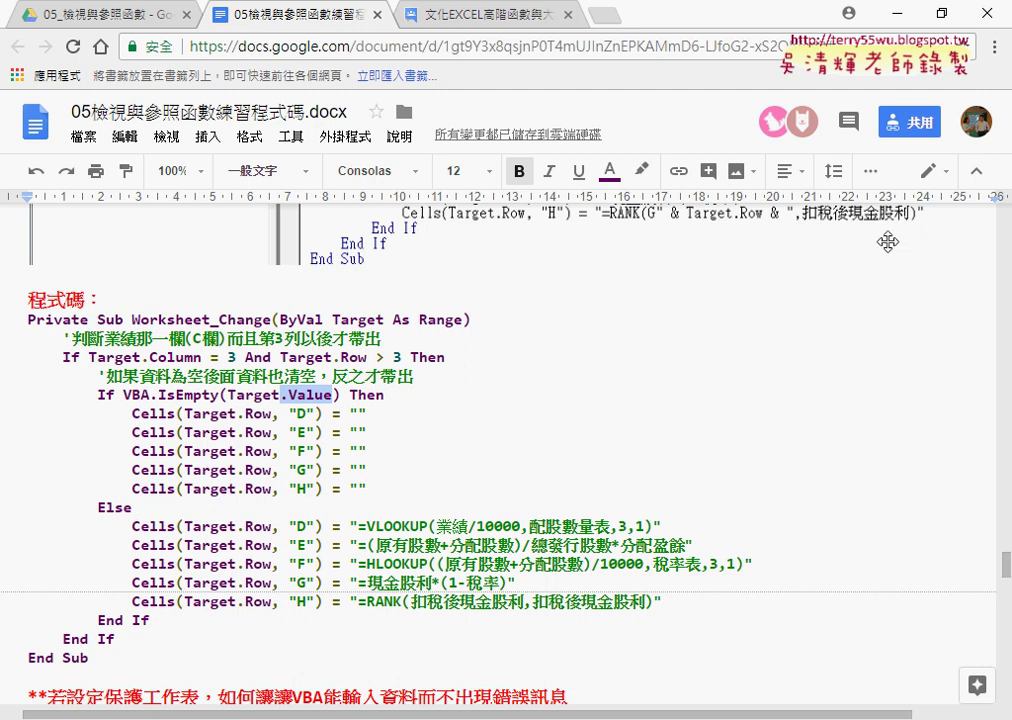
Step: Open the 工作表1 (股票配股) Worksheet_Change code in the VBA editor and select the Target.Row > 3 condition
left_click(902, 20)
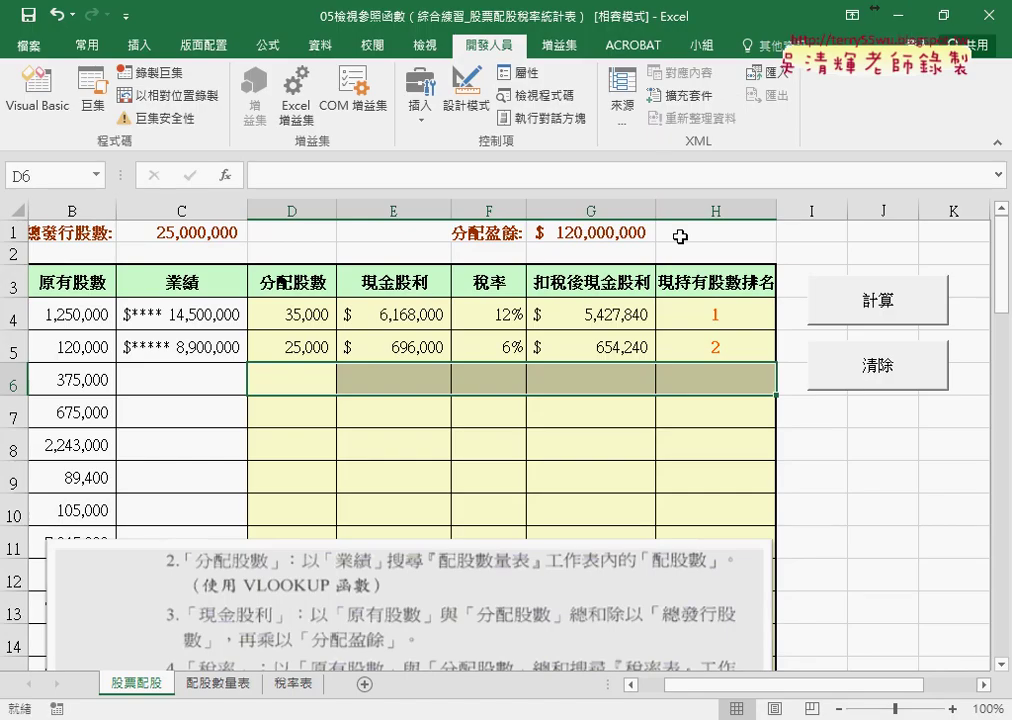
left_click(36, 117)
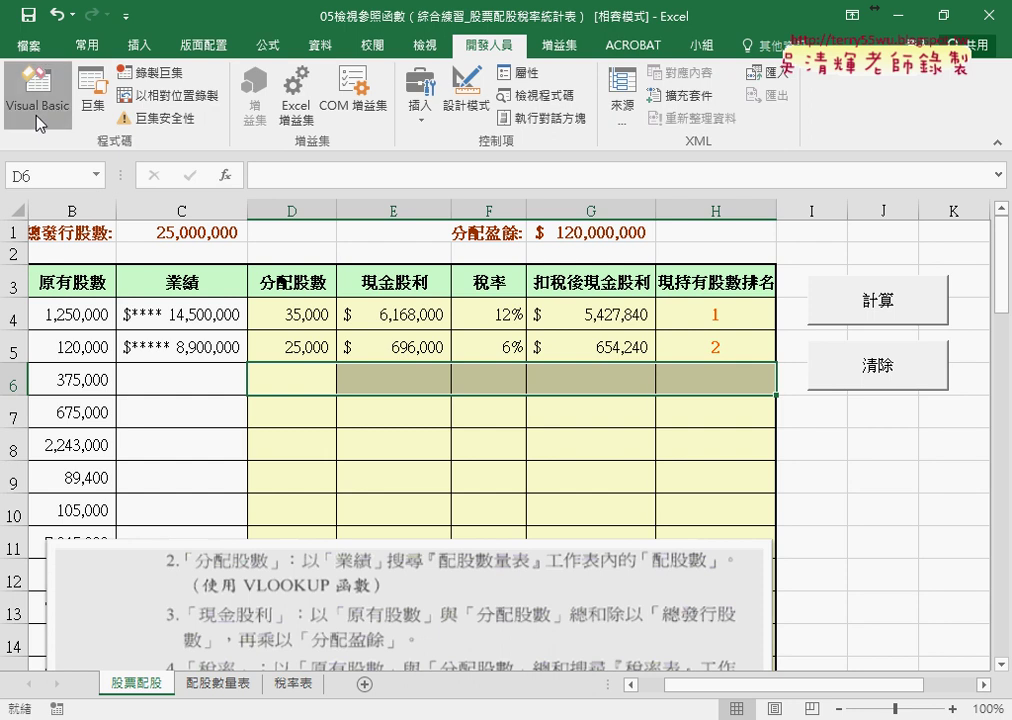
left_click_drag(361, 372, 420, 158)
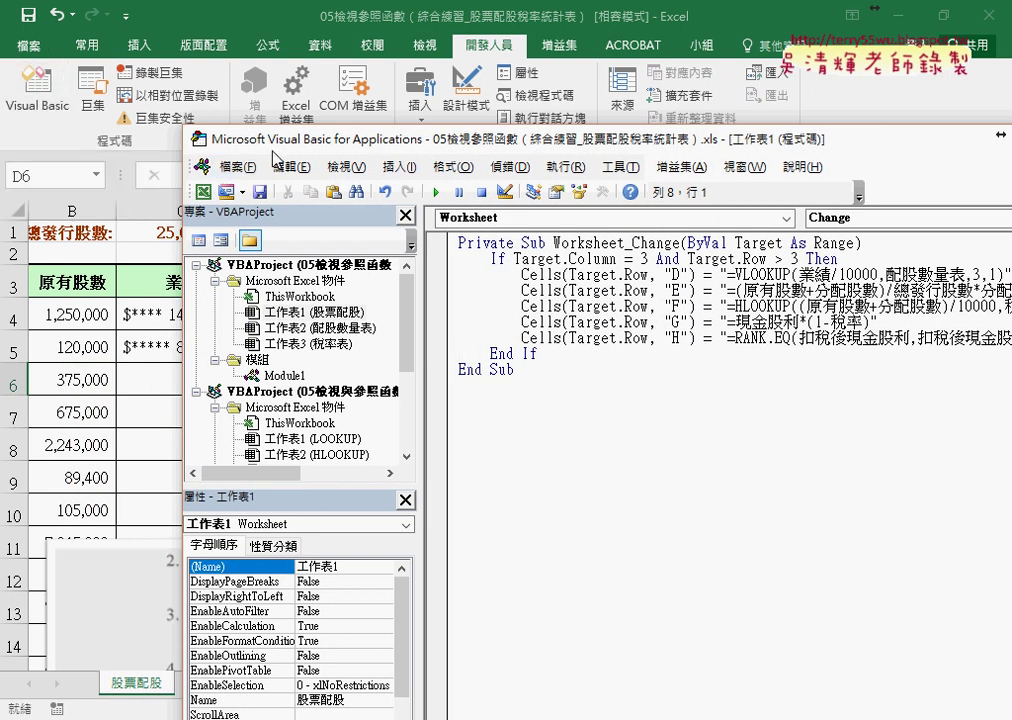
left_click_drag(225, 139, 241, 65)
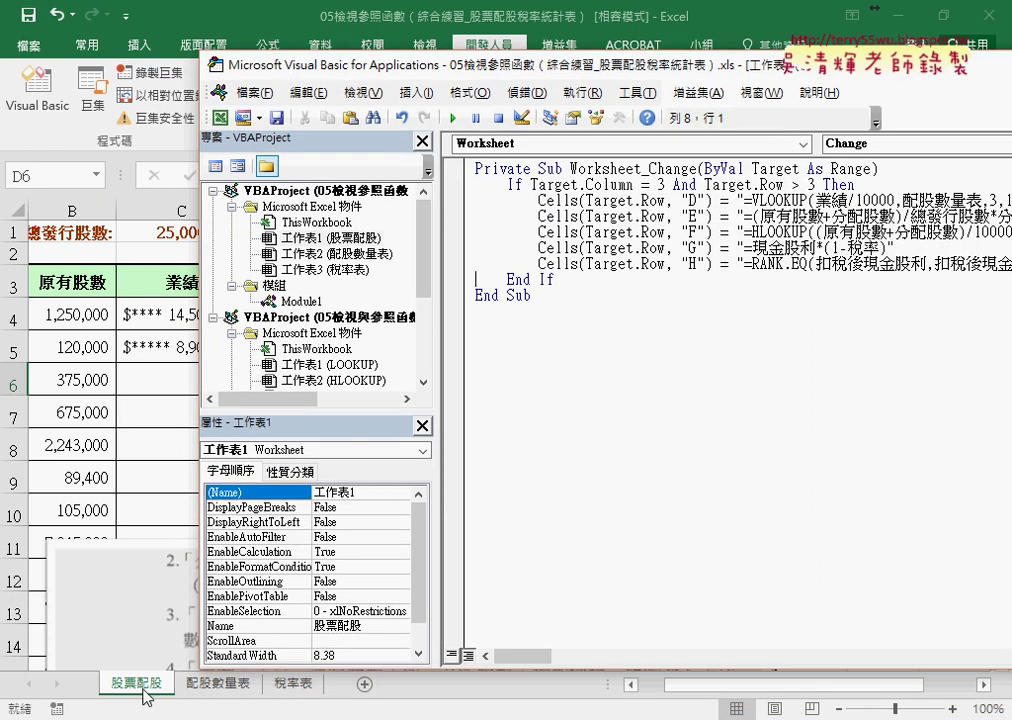
left_click(358, 239)
double_click(358, 239)
left_click_drag(808, 72, 672, 72)
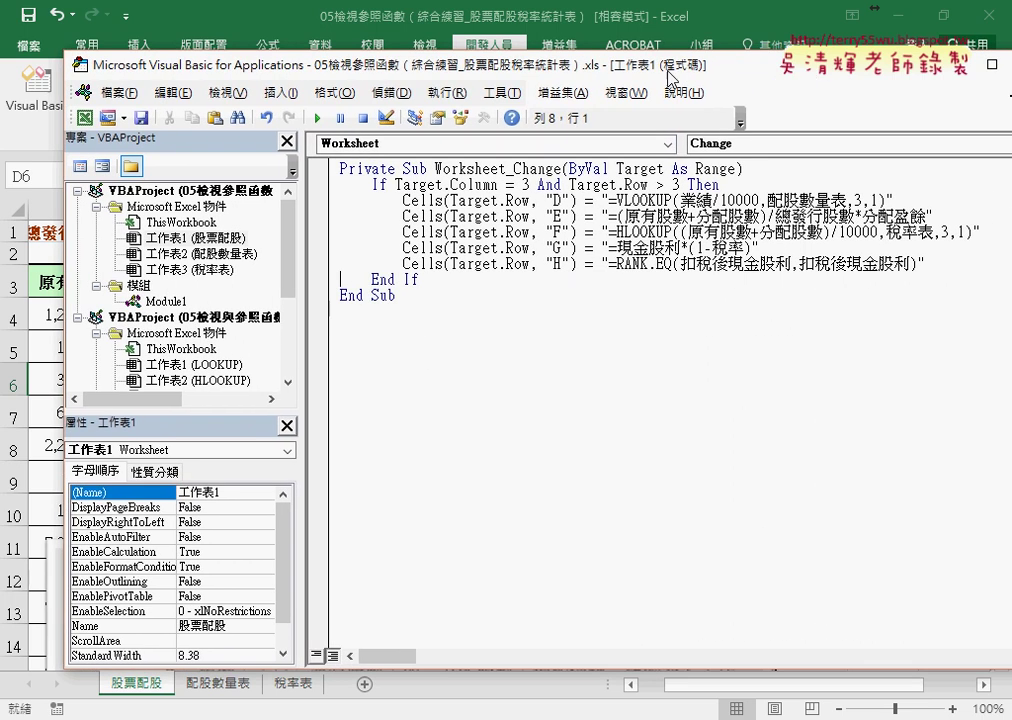
left_click_drag(395, 185, 677, 185)
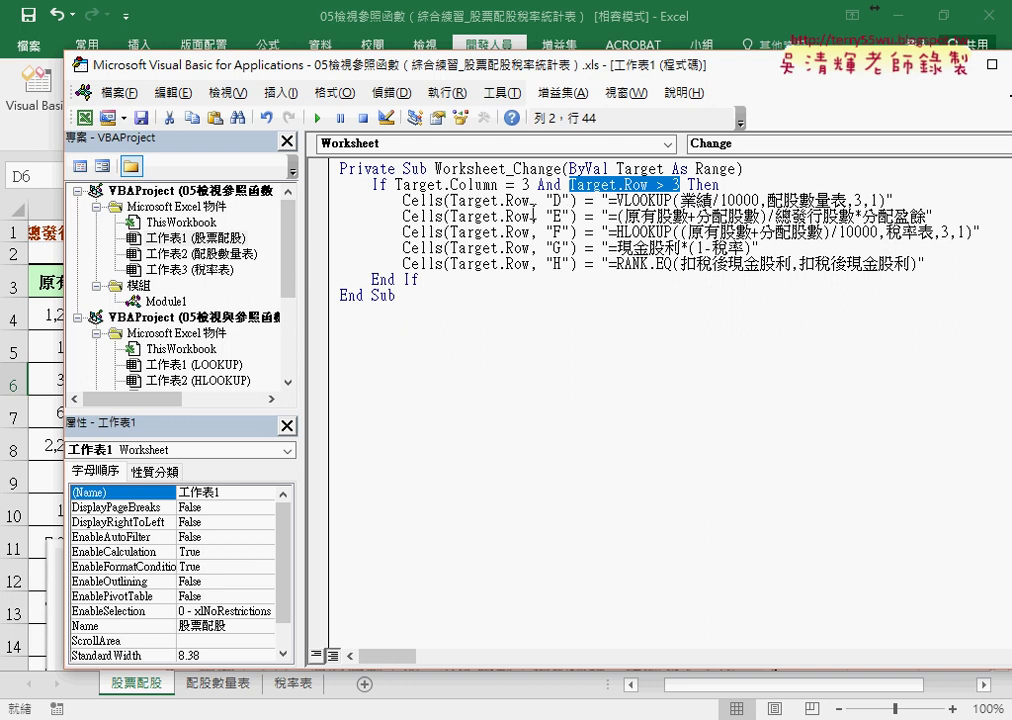
left_click_drag(403, 200, 577, 200)
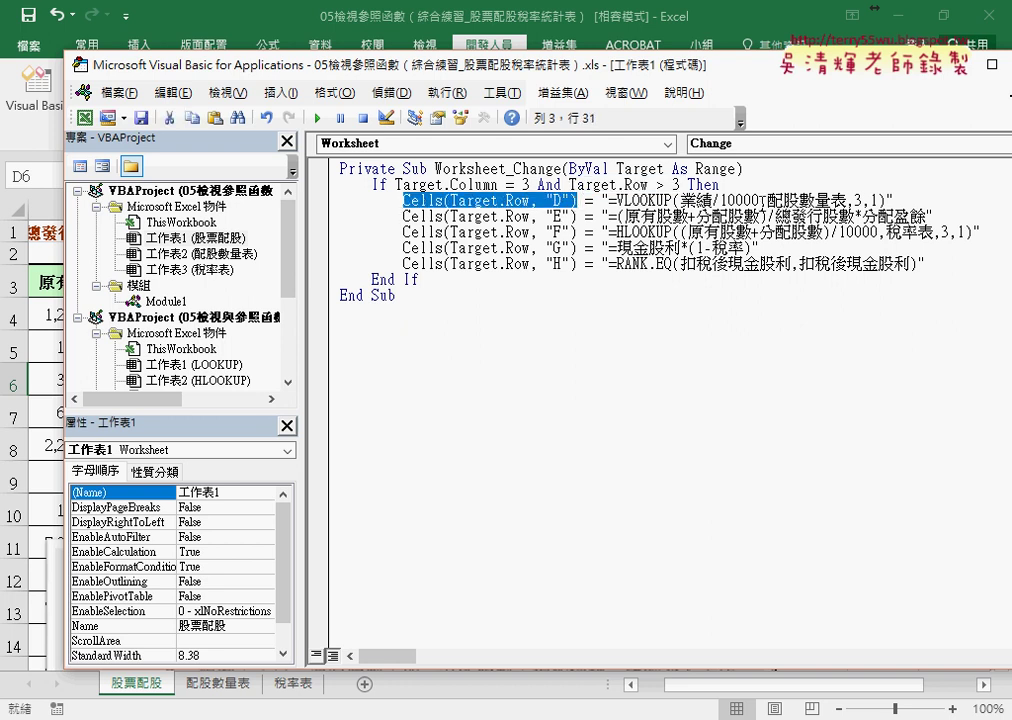